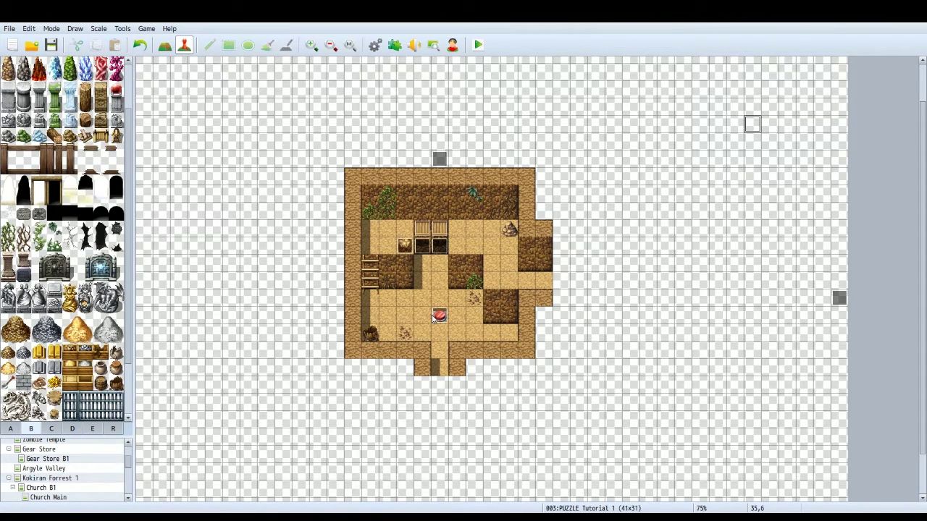
Start a playtest of the game and continue from save File 2
click(478, 45)
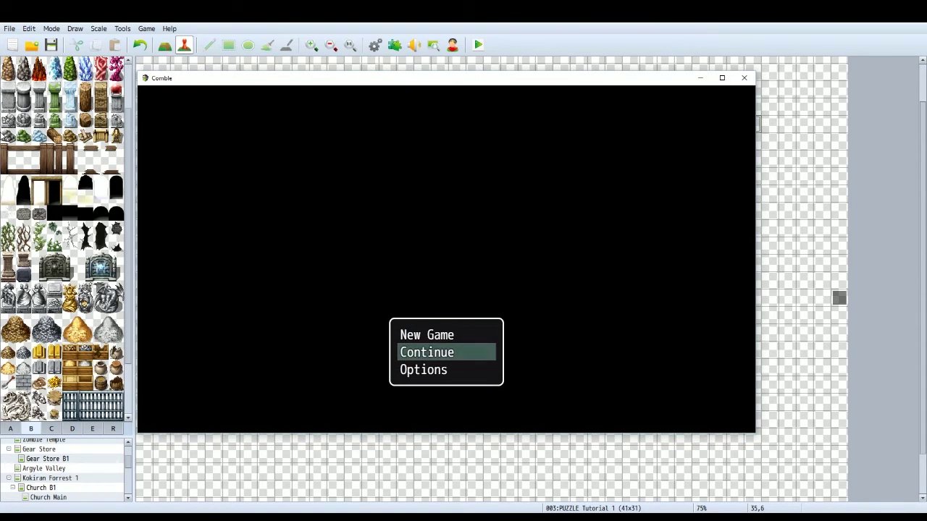
key(Return)
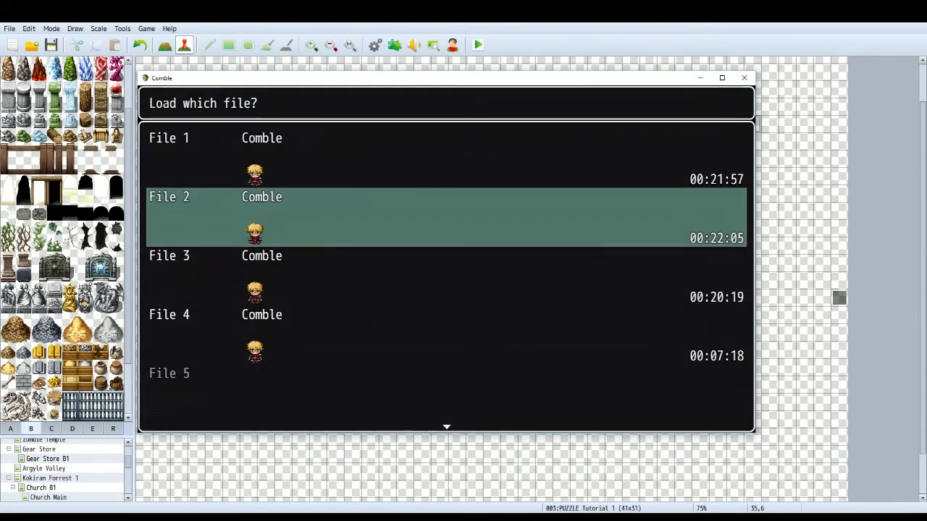
key(Return)
Walk the character around the lower floor and on and off the red floor button to test the bridge
key(Up)
key(Up)
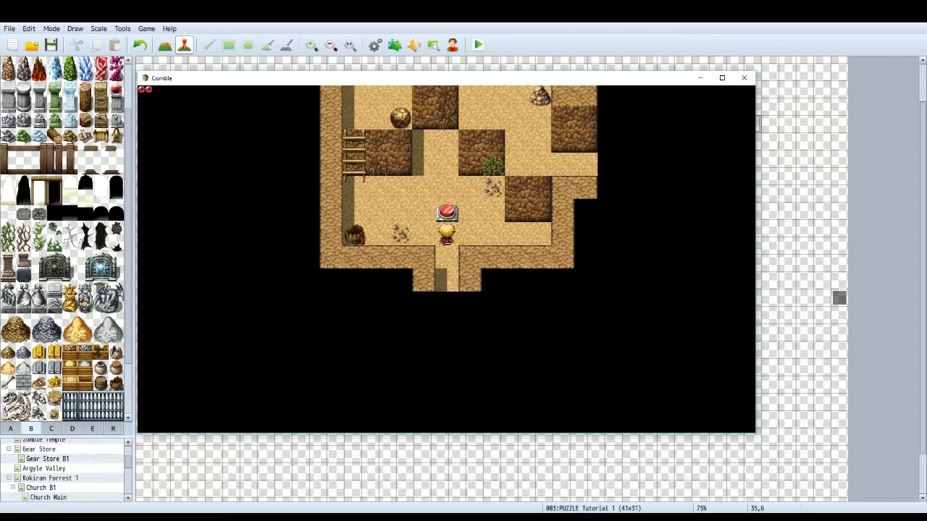
key(Left)
key(Up)
key(Right)
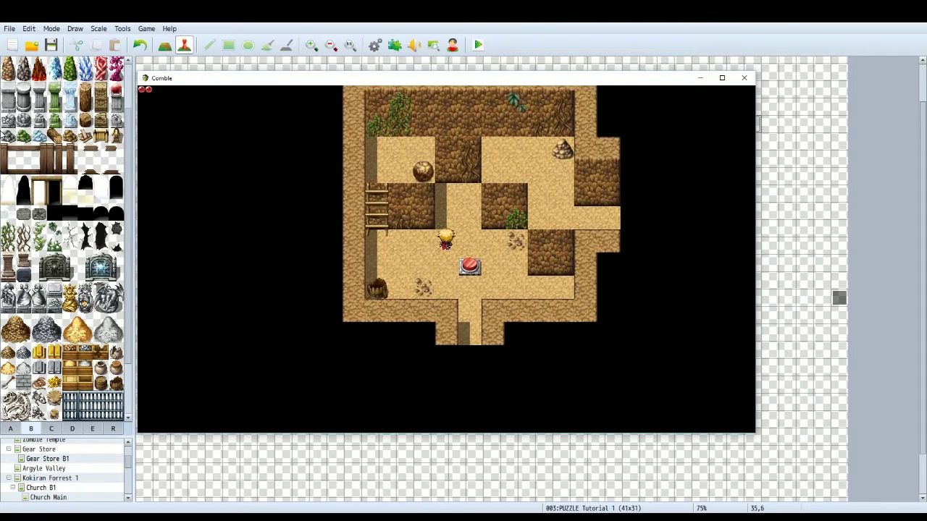
key(Up)
key(Down)
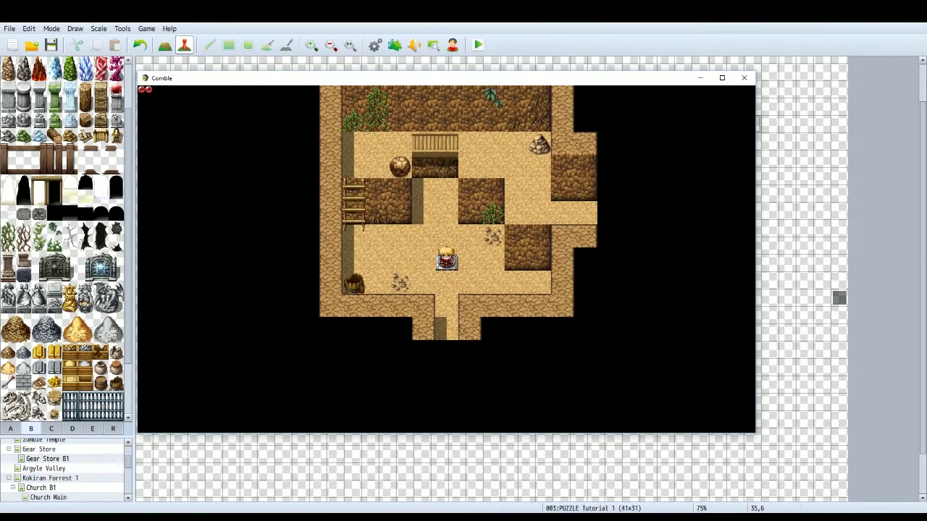
key(Left)
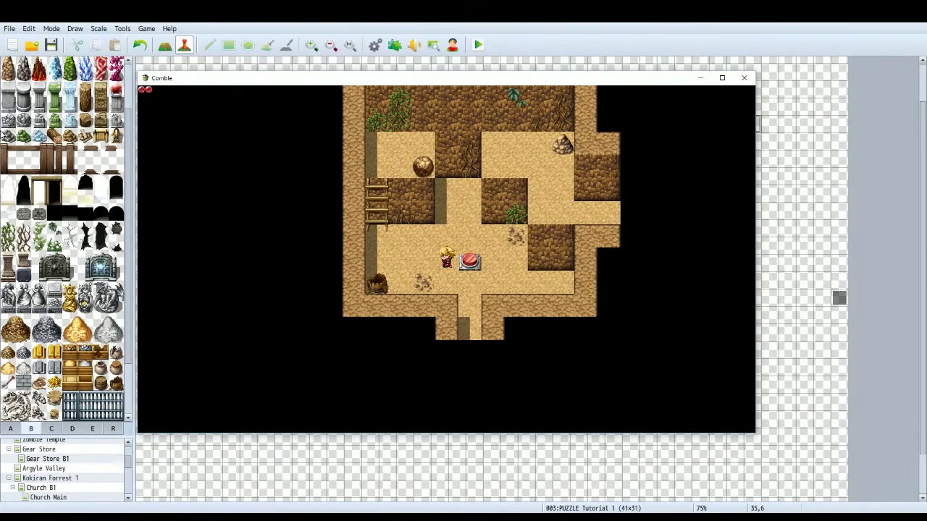
key(Right)
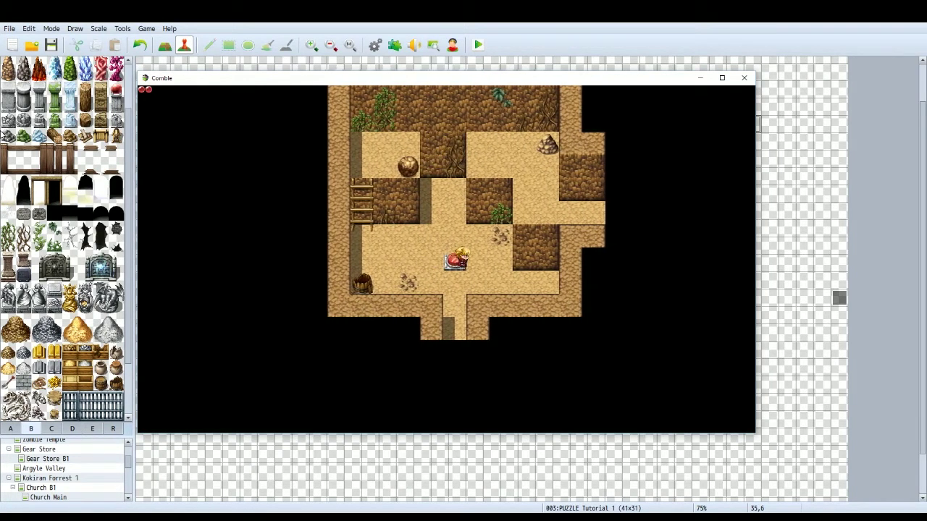
key(Left)
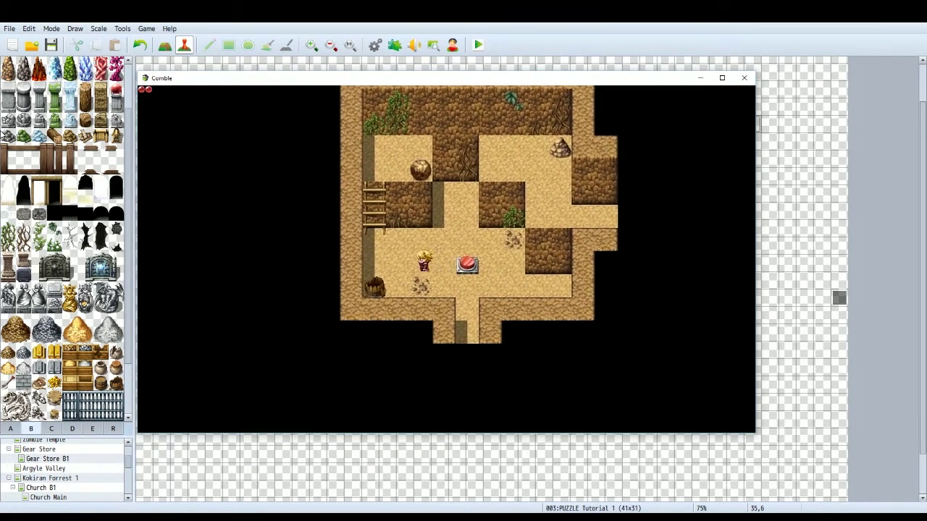
Take the character up the ladder and push the boulder off the upper ledge
key(Left)
key(Left)
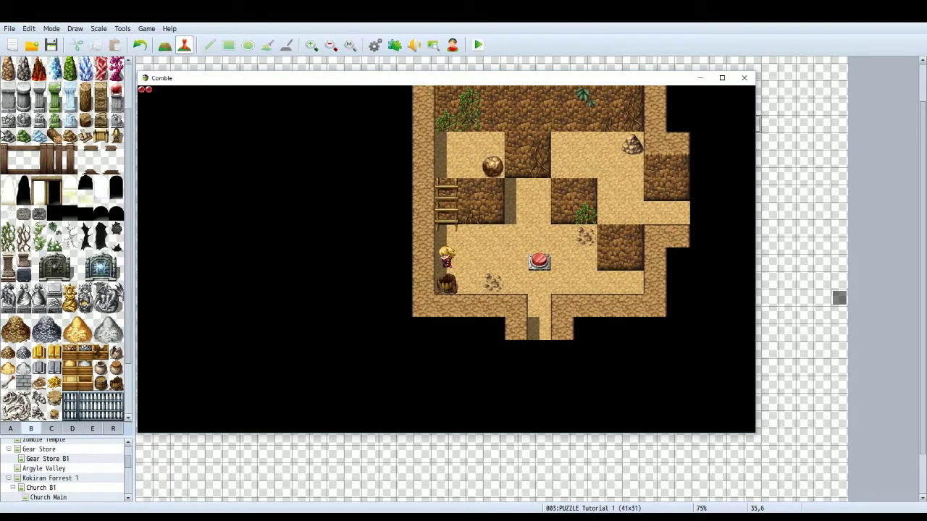
key(Up)
key(Up)
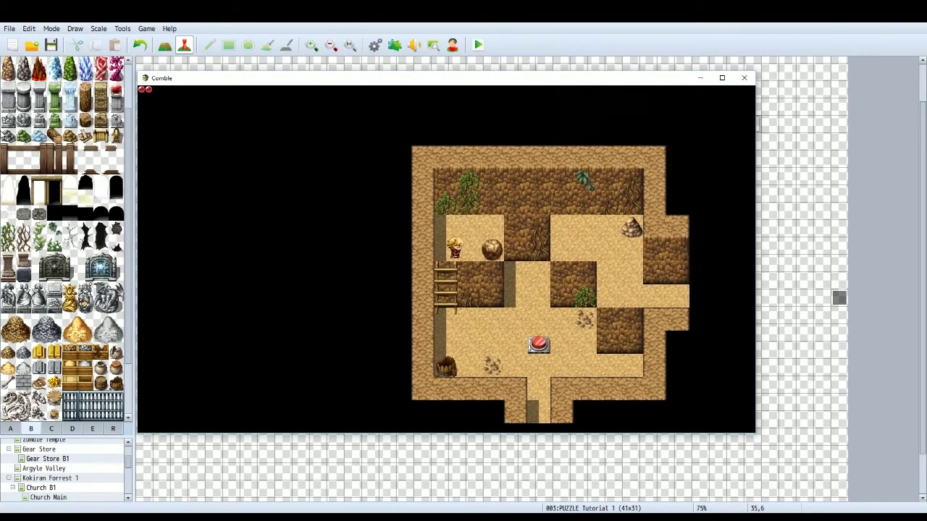
key(Right)
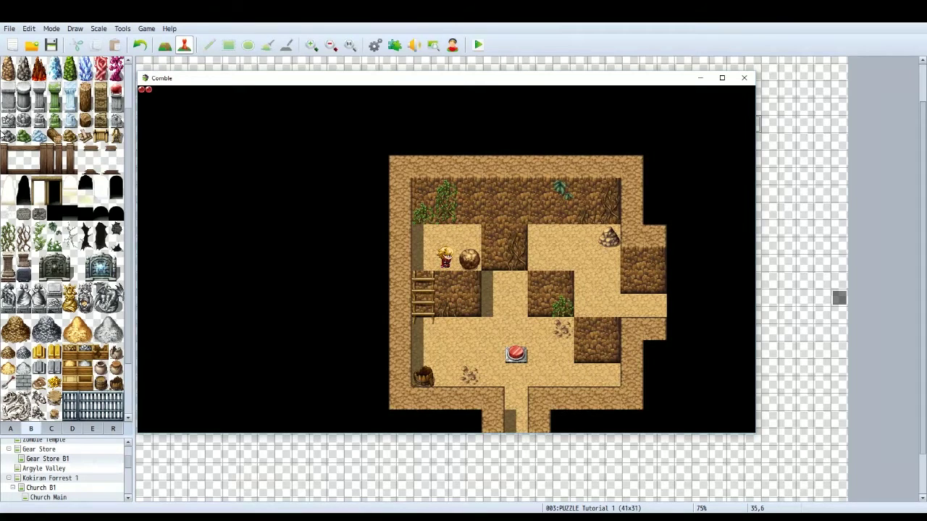
key(Left)
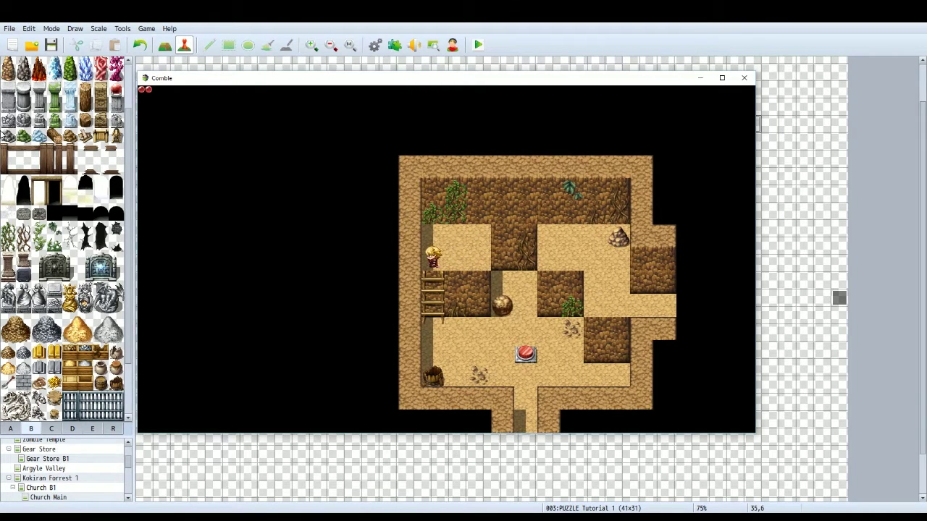
Walk the character back down the ladder and across the lower floor to the fallen boulder
key(Down)
key(Down)
key(Down)
key(Right)
key(Right)
key(Right)
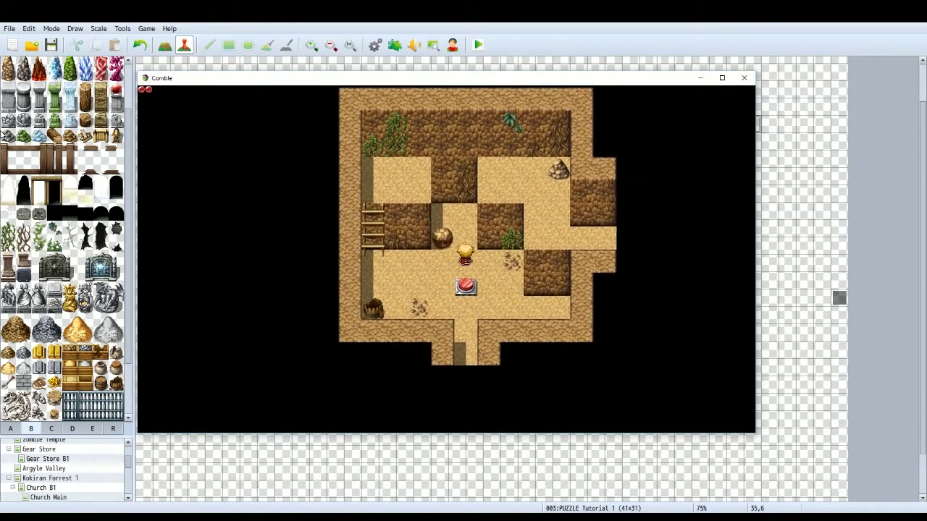
Push the boulder out of the alcove and onto the red floor button
key(Up)
key(Up)
key(Left)
key(Down)
key(Down)
key(Left)
key(Down)
key(Down)
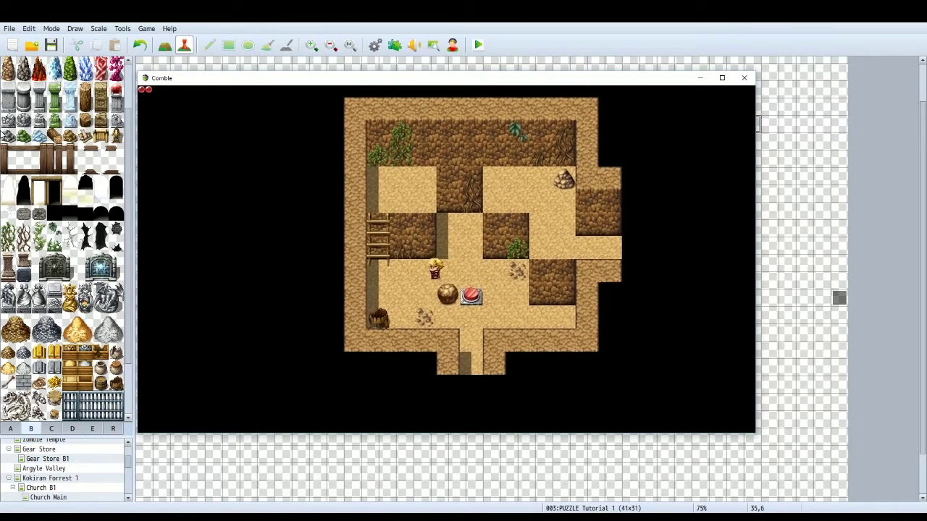
key(Right)
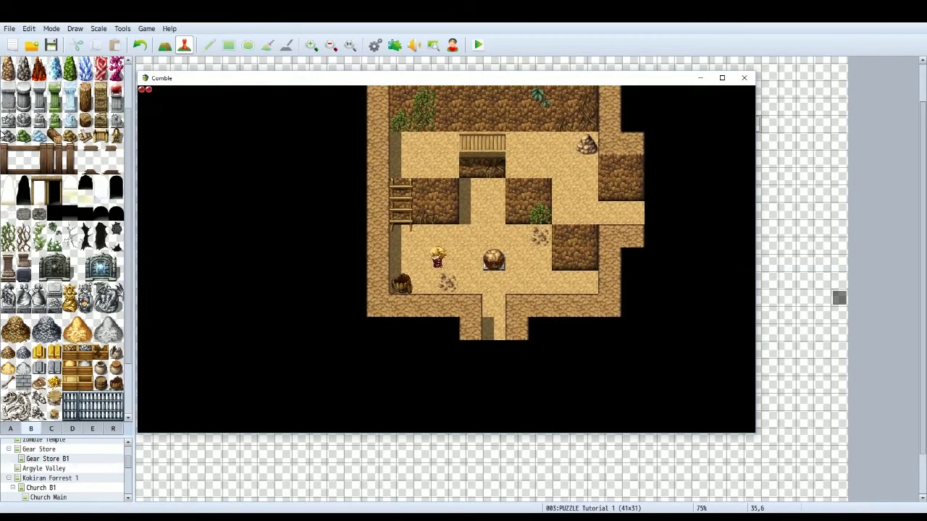
Climb the ladder again and cross the bridge to the ledge on its far side
key(Left)
key(Left)
key(Up)
key(Up)
key(Up)
key(Up)
key(Right)
key(Right)
key(Right)
key(Right)
key(Right)
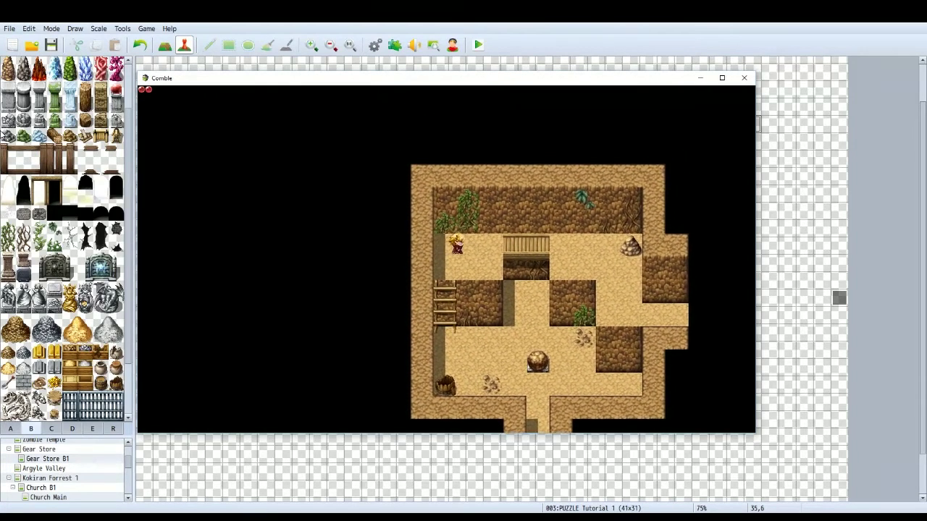
key(Right)
key(Right)
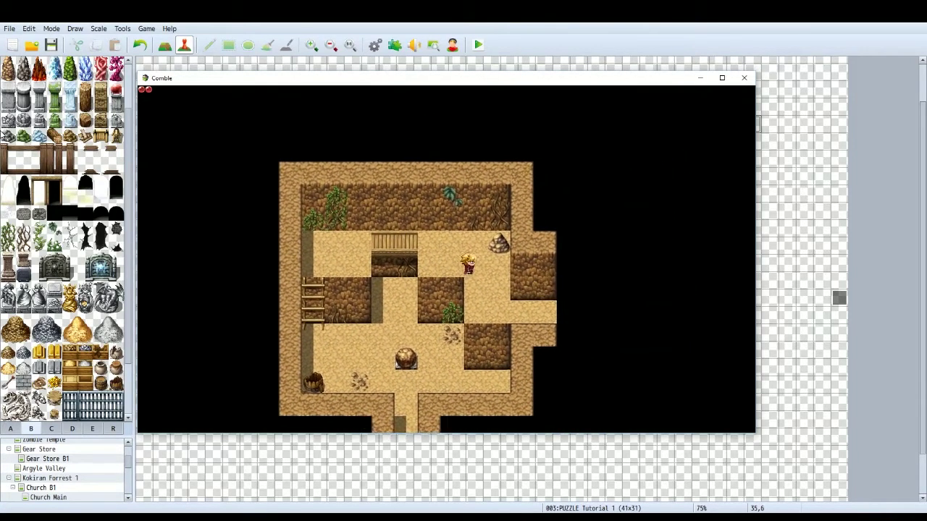
Walk the character on the far ledge and back across the bridge to the top of the ladder
key(Left)
key(Left)
key(Left)
key(Left)
key(Left)
key(Left)
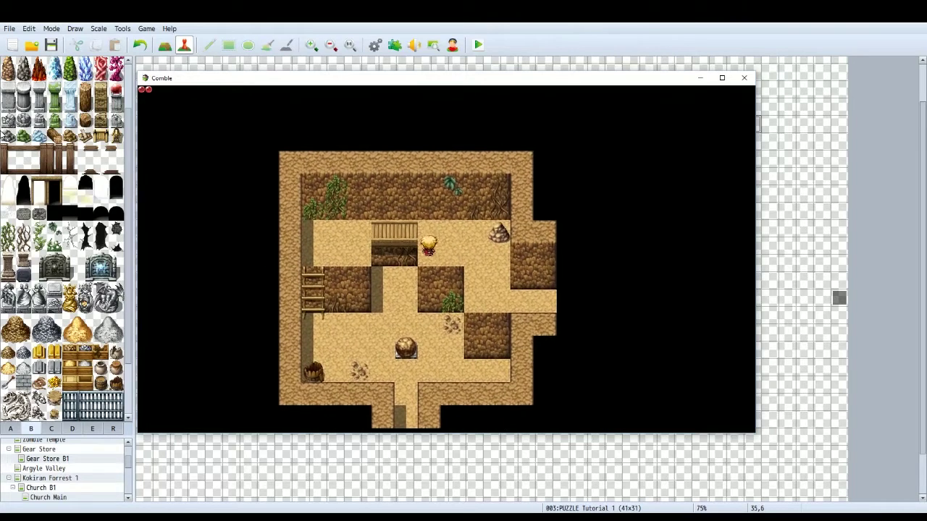
key(Right)
key(Right)
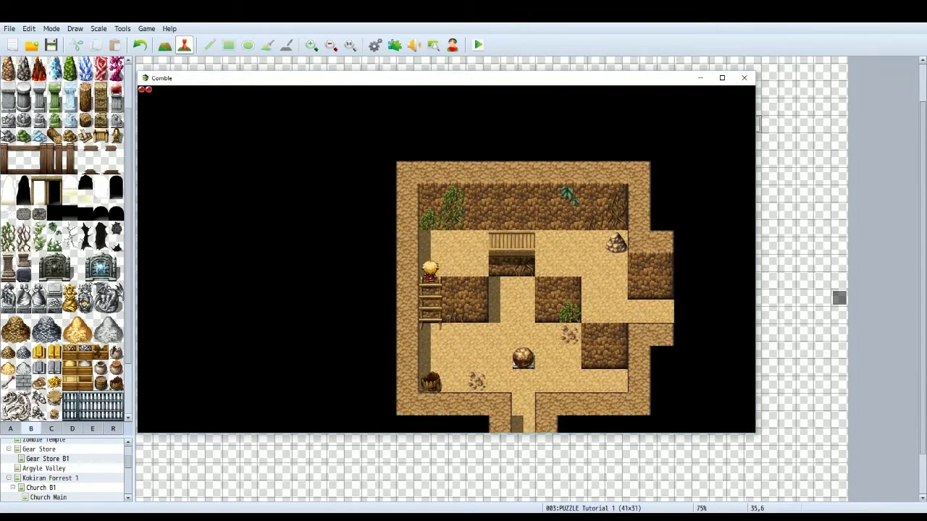
Descend the ladder and push the boulder off the red floor button
key(Down)
key(Down)
key(Down)
key(Down)
key(Left)
key(Right)
key(Right)
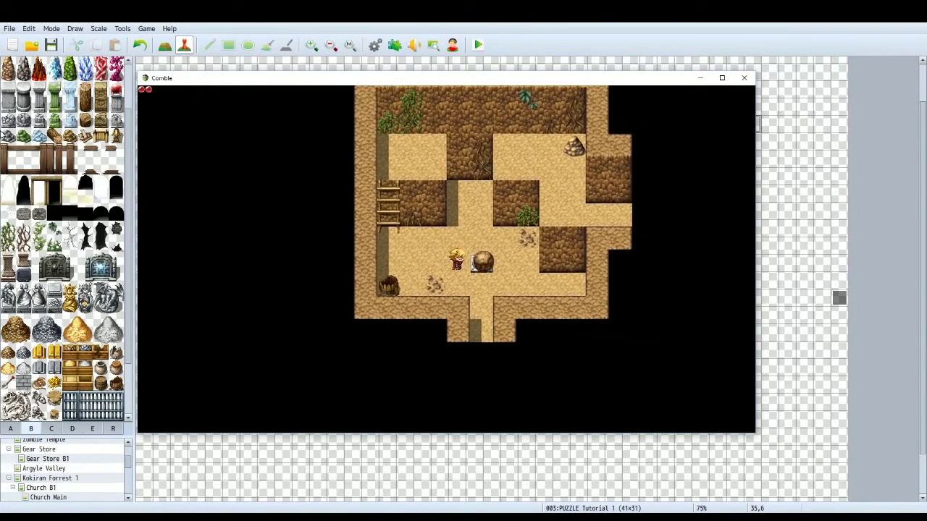
Walk the character around beside the uncovered button and close the playtest
key(Up)
key(Up)
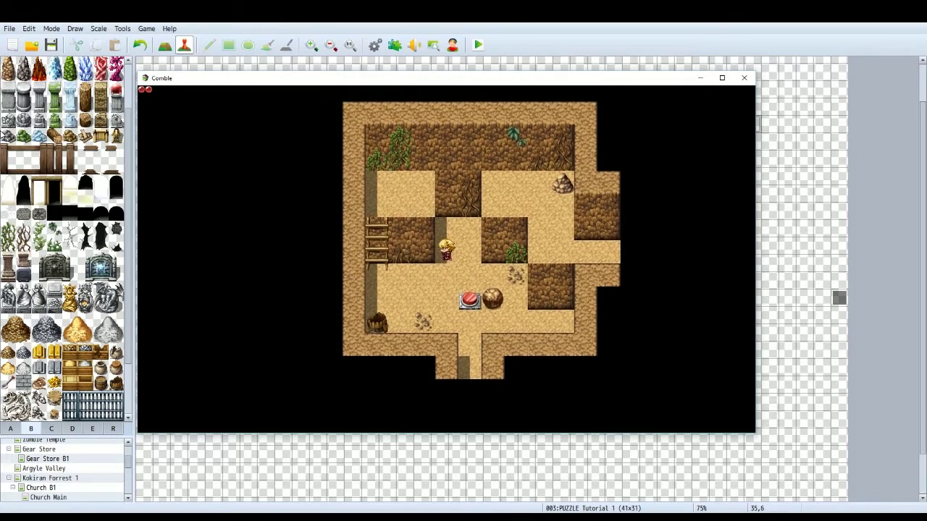
key(Right)
key(Down)
key(Down)
key(Down)
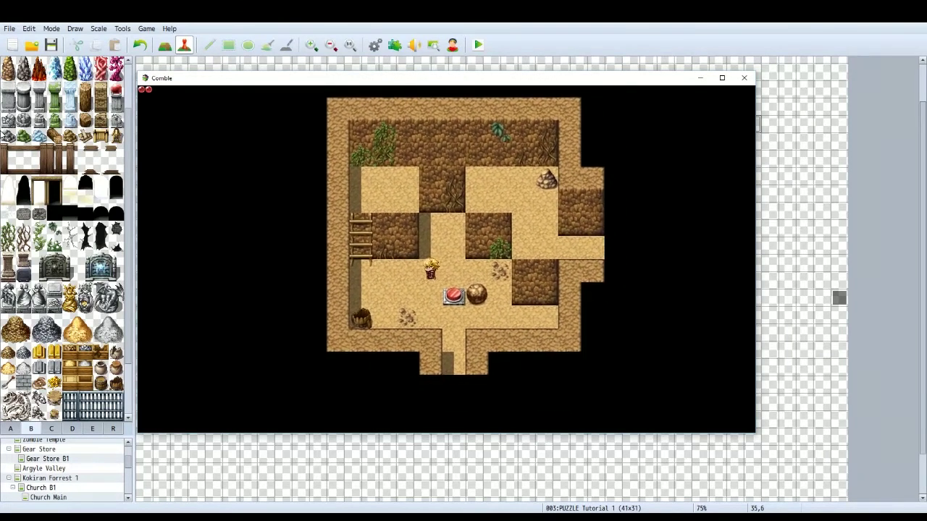
key(Left)
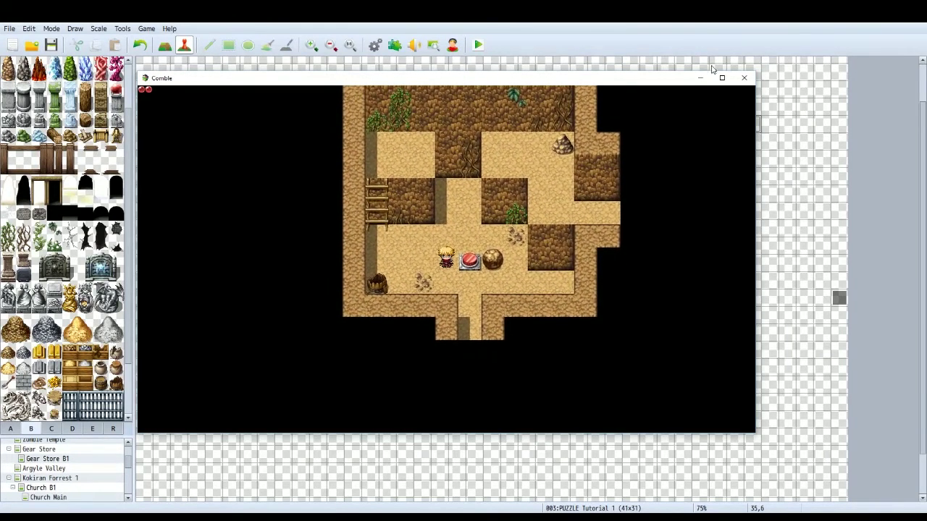
click(743, 77)
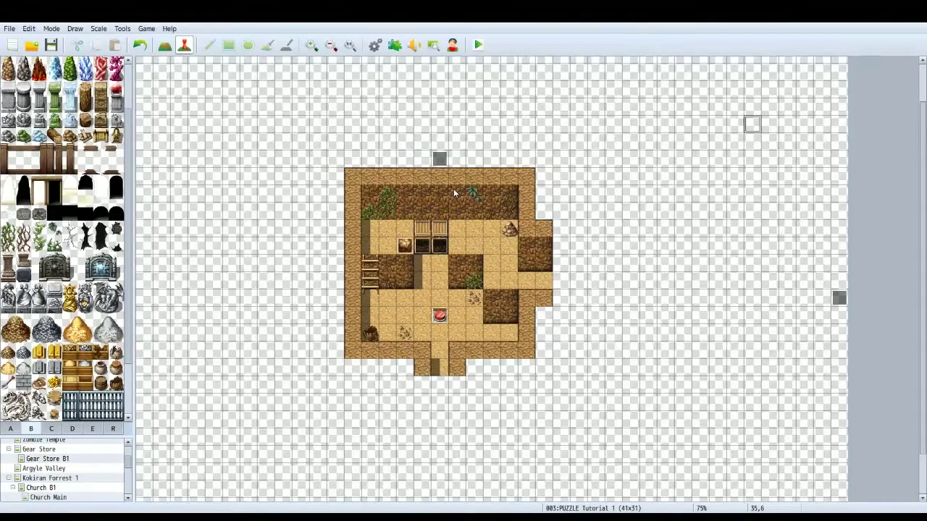
Examine the Player X variable command and its Map X game data in the Player Cordinates common event
click(374, 45)
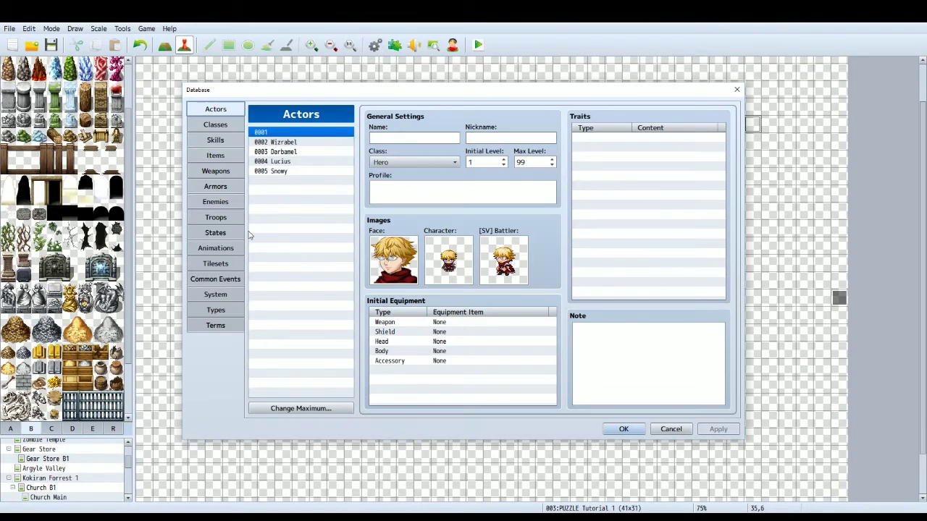
click(230, 279)
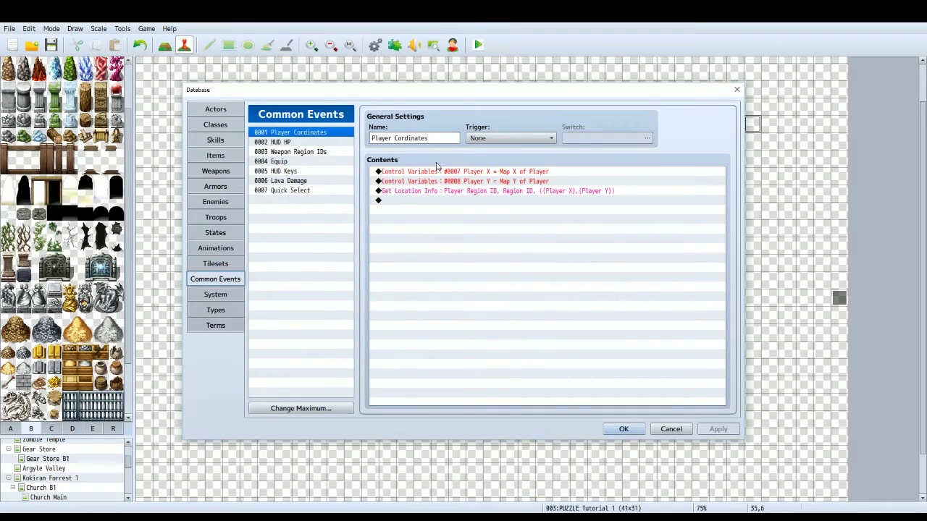
click(464, 174)
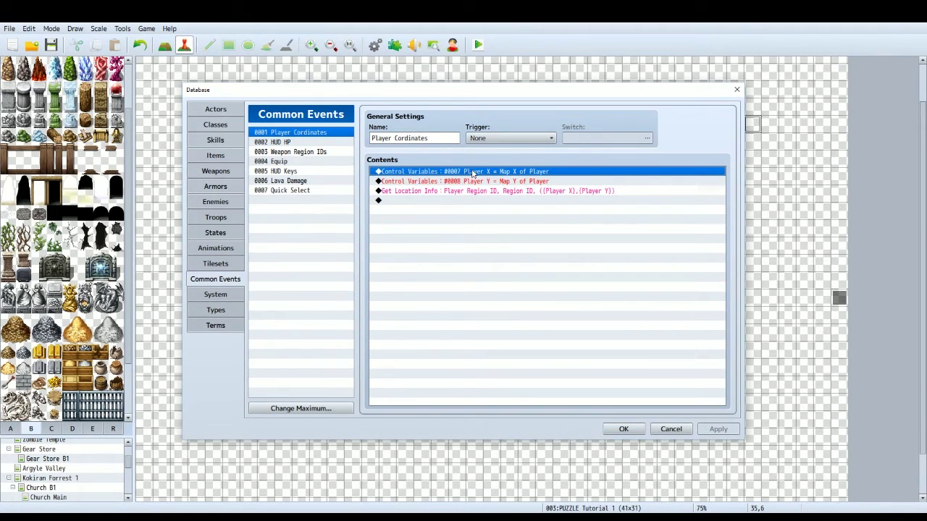
right_click(474, 172)
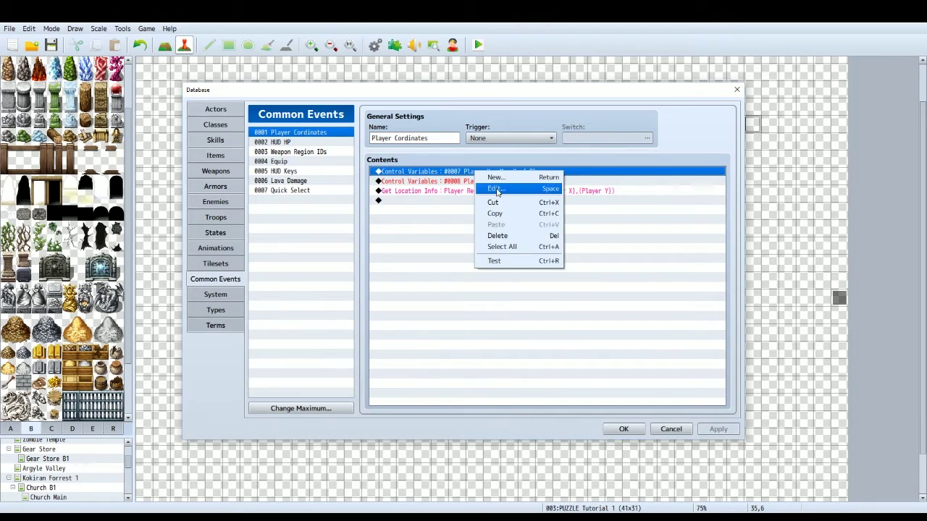
click(496, 190)
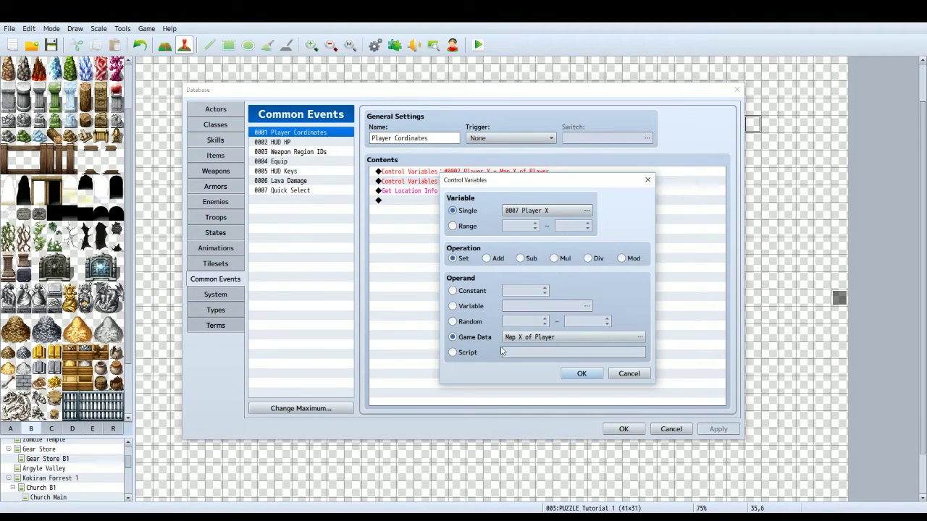
click(559, 338)
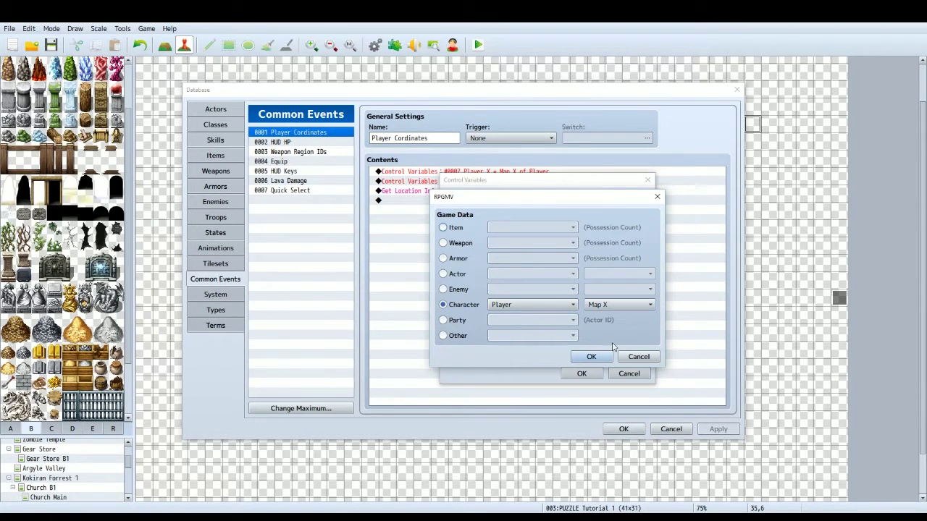
click(592, 357)
click(582, 373)
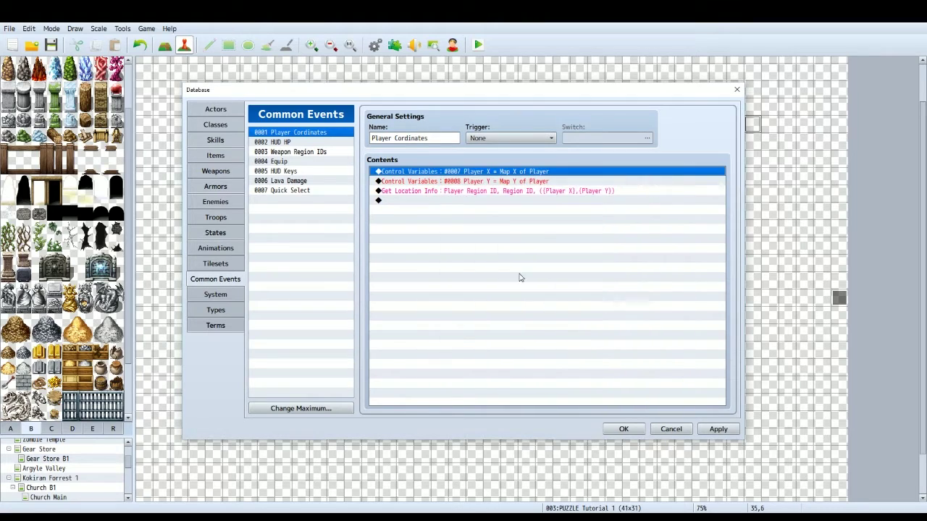
Examine the Player Y variable and Get Location Info commands of the common event, and close the database
click(471, 182)
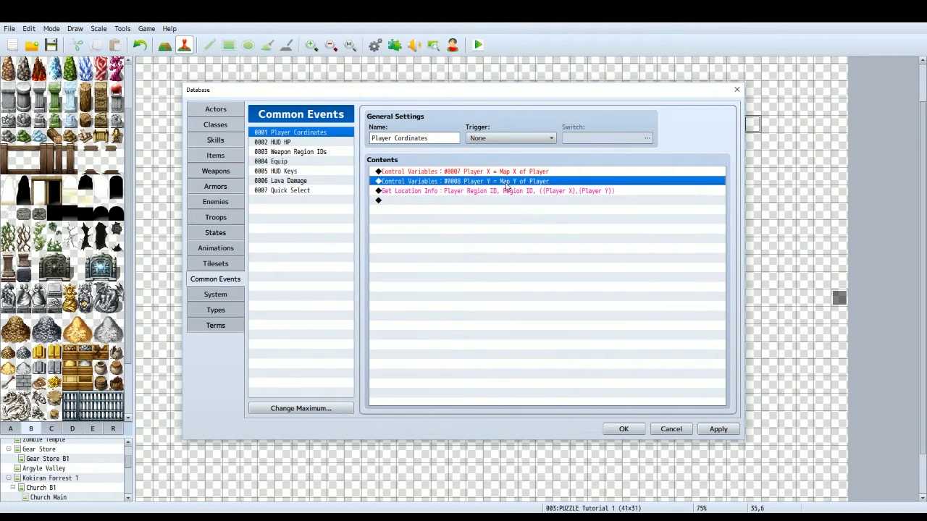
click(394, 192)
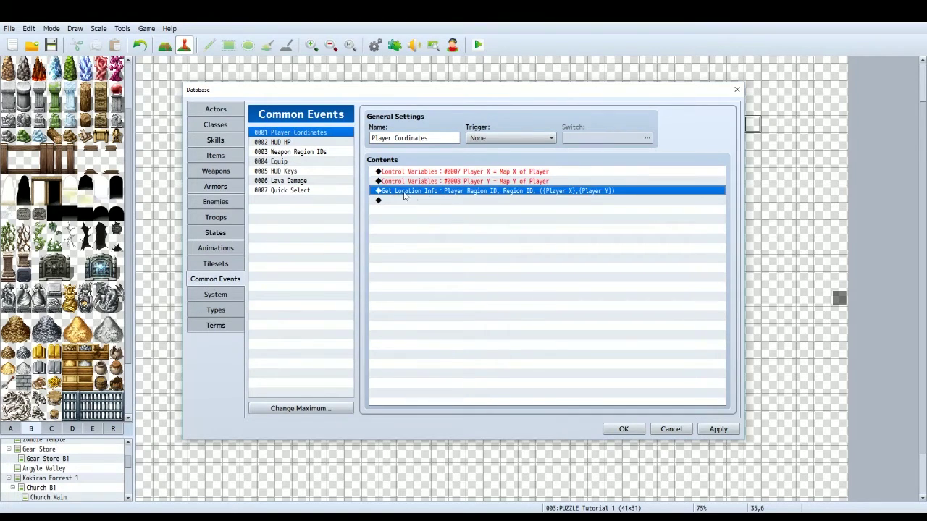
click(501, 202)
click(490, 193)
click(635, 428)
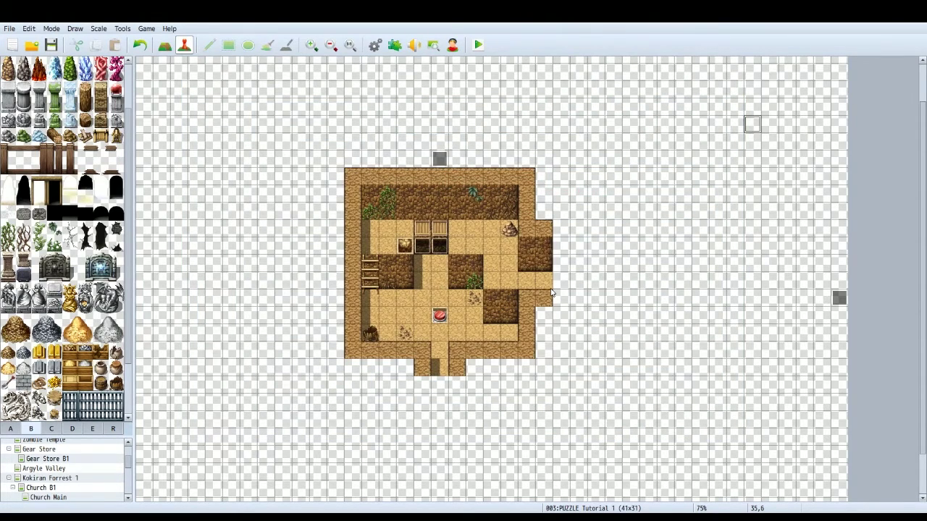
Examine the Player Cordinates call in the Common events map event and its list of available common events, and close the event
right_click(838, 298)
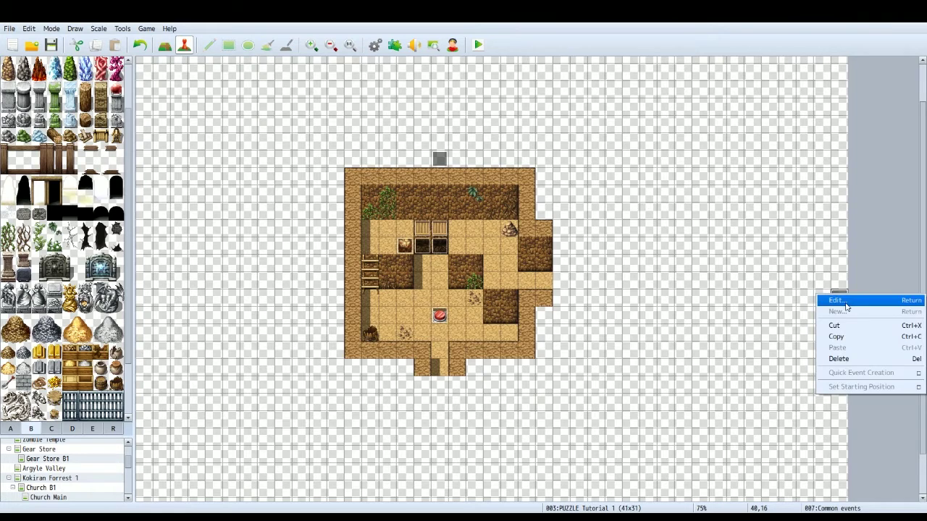
click(840, 299)
drag(323, 91, 318, 79)
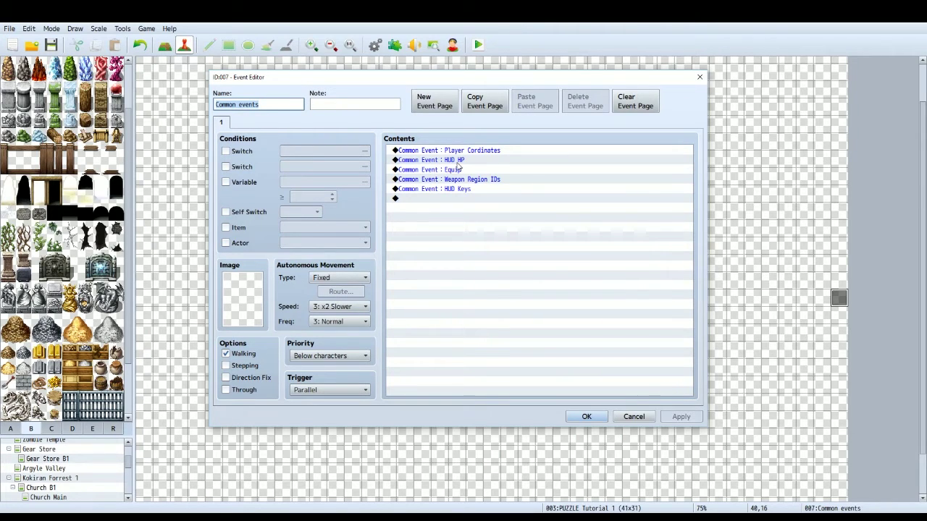
right_click(414, 152)
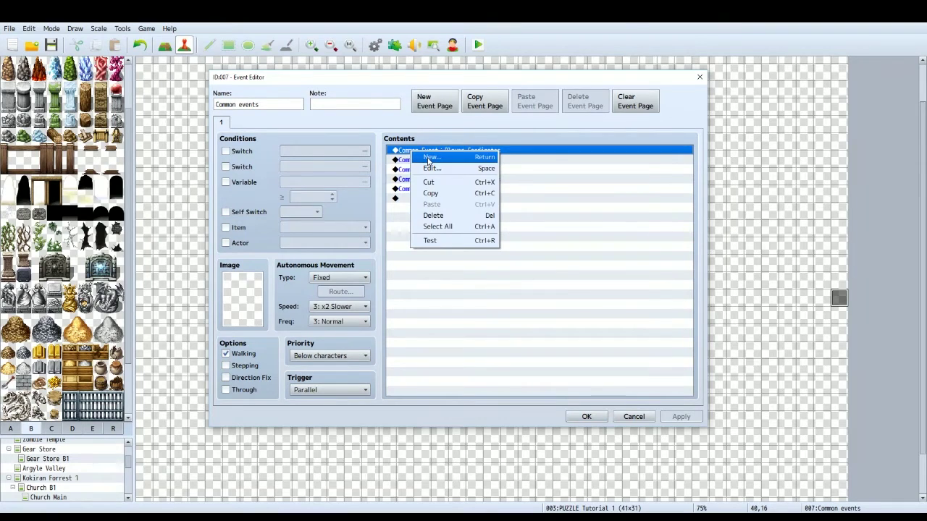
click(433, 168)
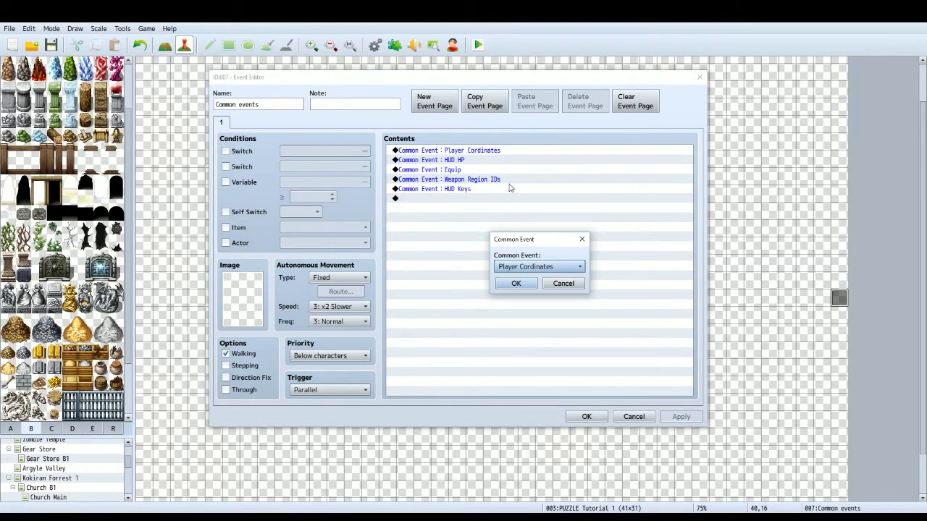
click(572, 268)
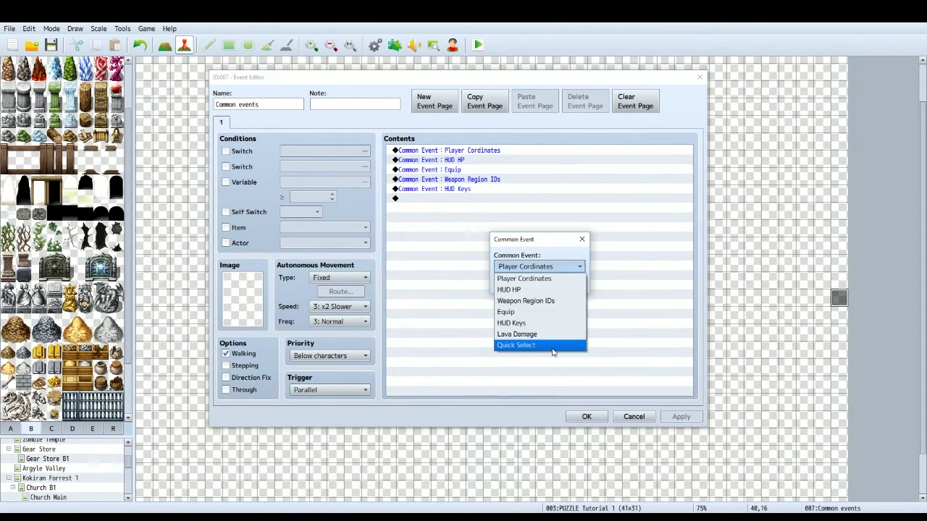
click(536, 278)
click(536, 283)
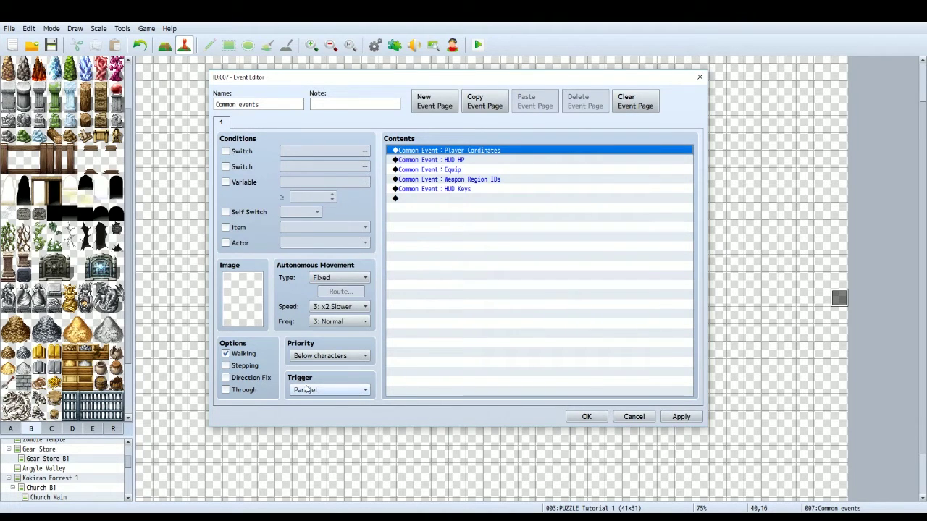
click(588, 417)
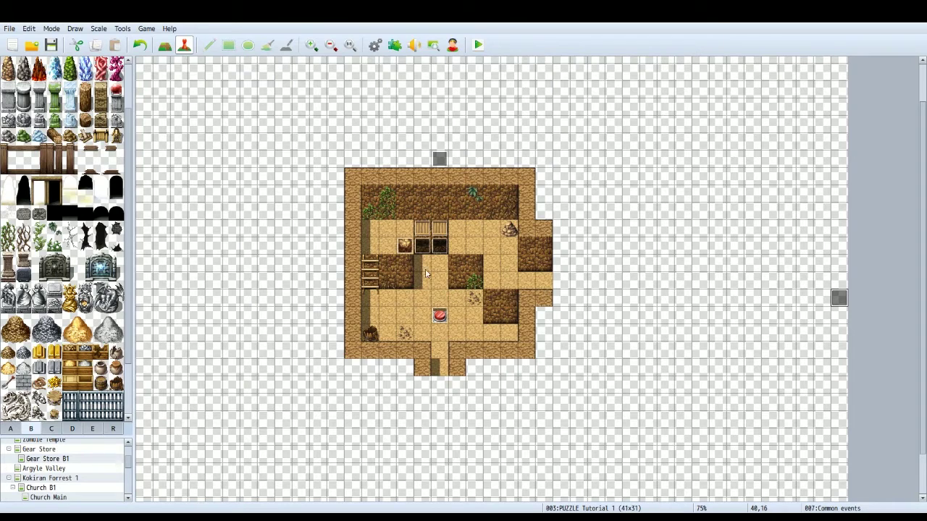
Open the red button's Switch event and examine its Red Switch X and Red Switch Y variable commands and the branches using them
right_click(440, 317)
click(452, 323)
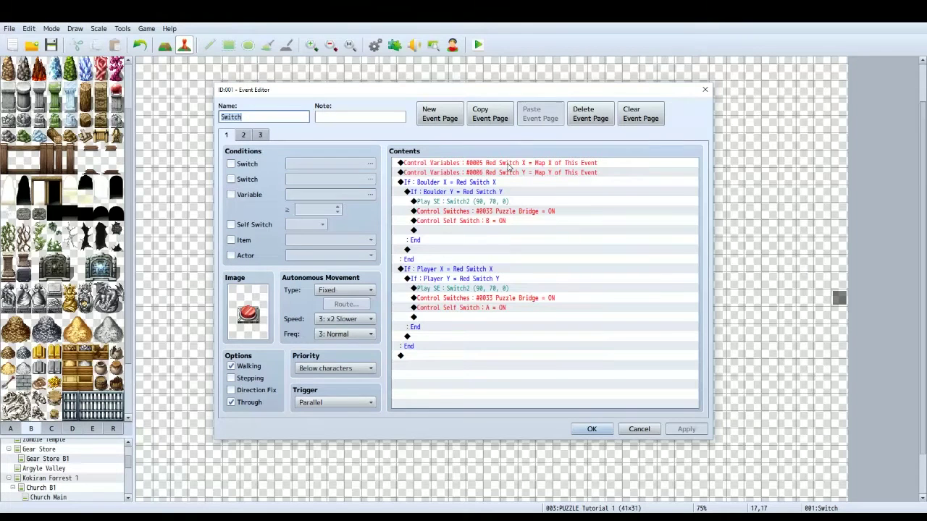
click(482, 165)
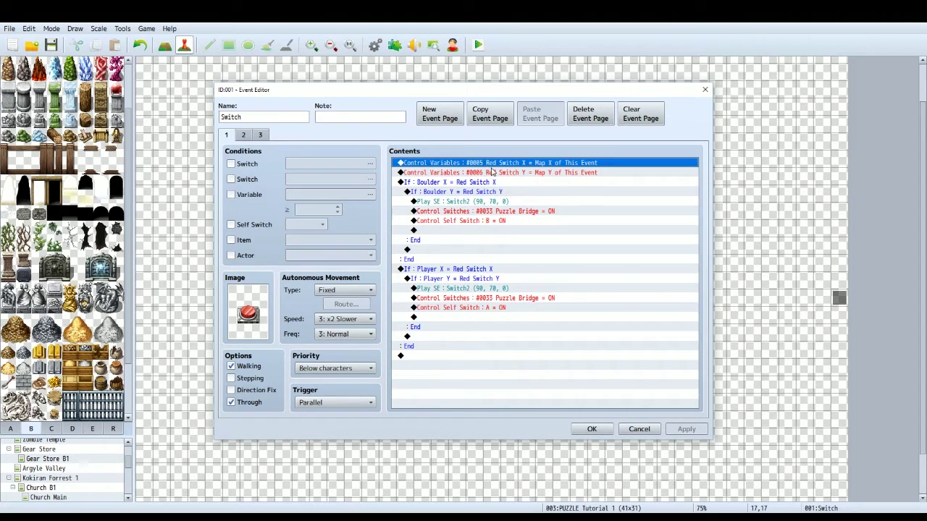
click(510, 181)
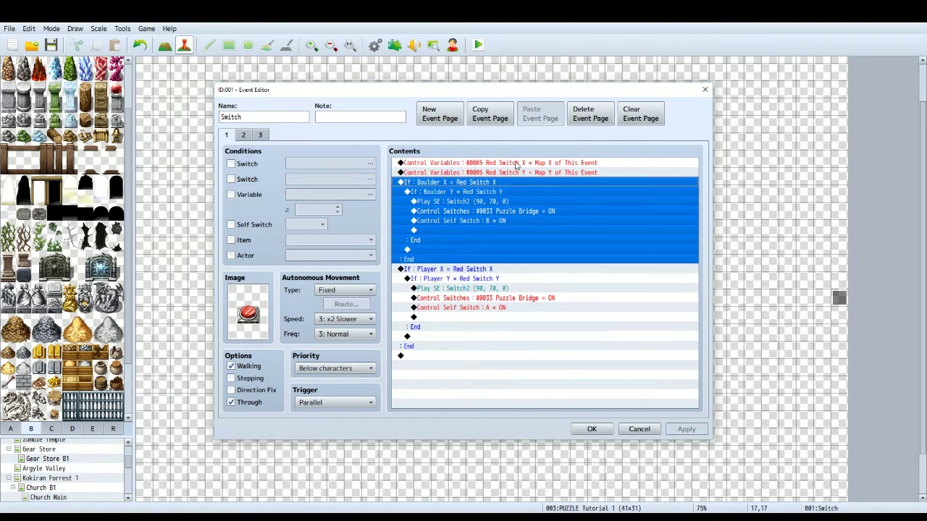
click(517, 164)
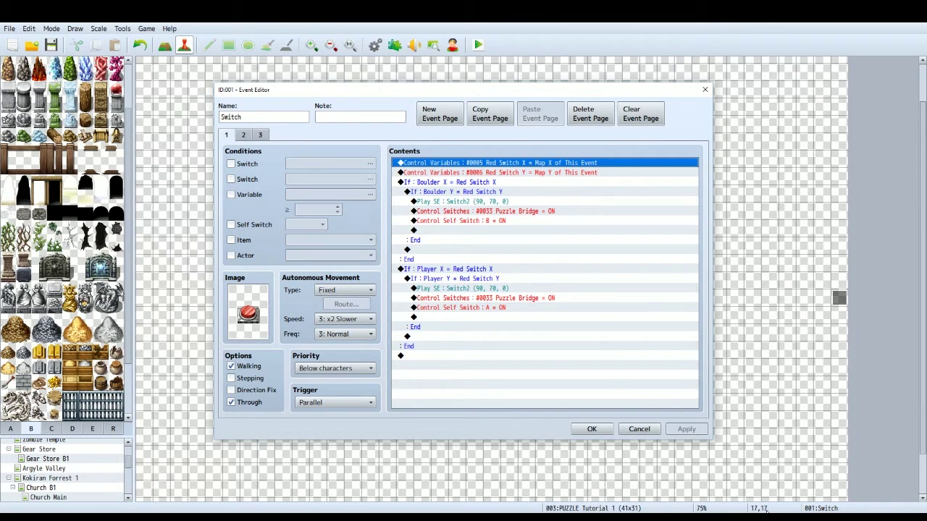
click(424, 271)
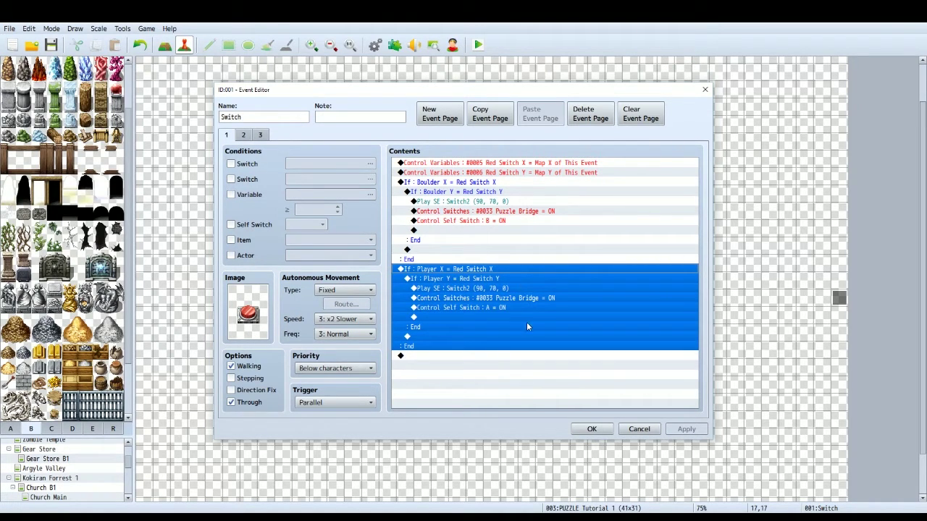
click(492, 173)
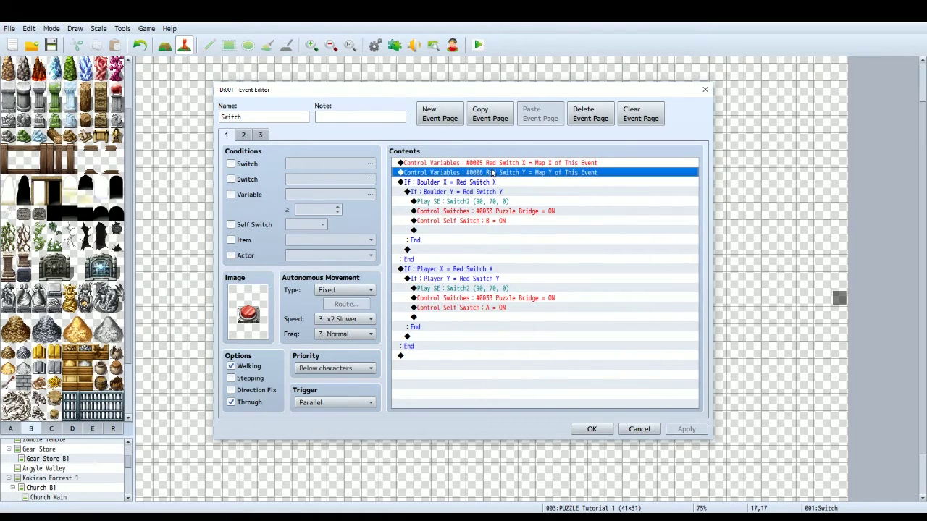
click(501, 163)
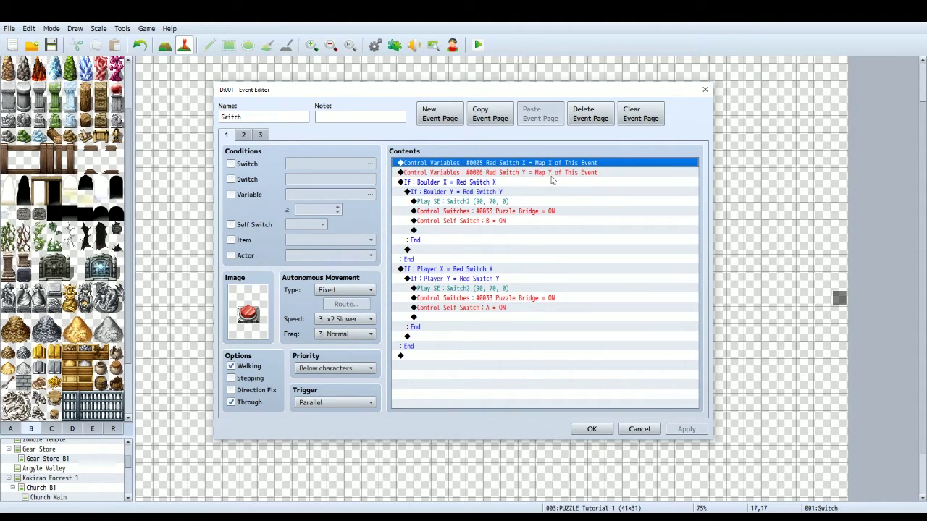
Examine the boulder branch and the Player X = Red Switch X conditional branch on page 1 of the Switch event
click(490, 183)
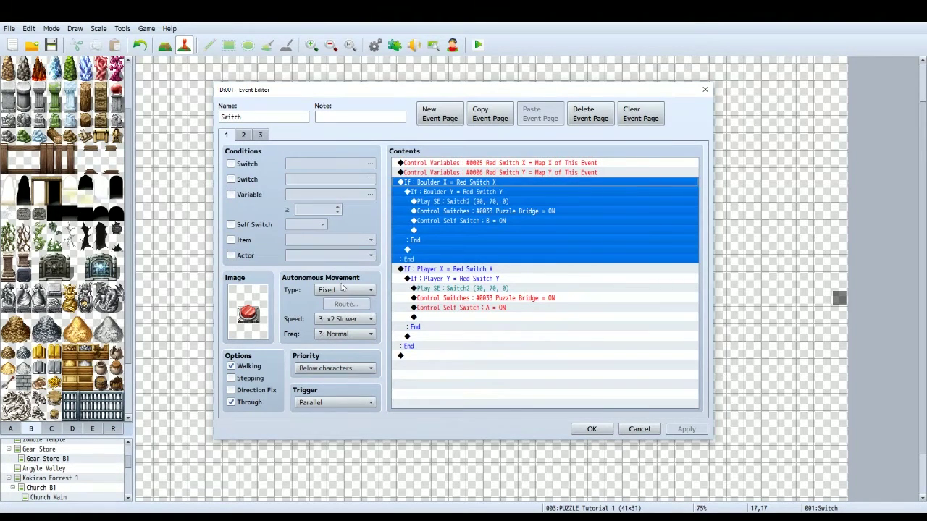
click(509, 252)
click(504, 261)
click(502, 271)
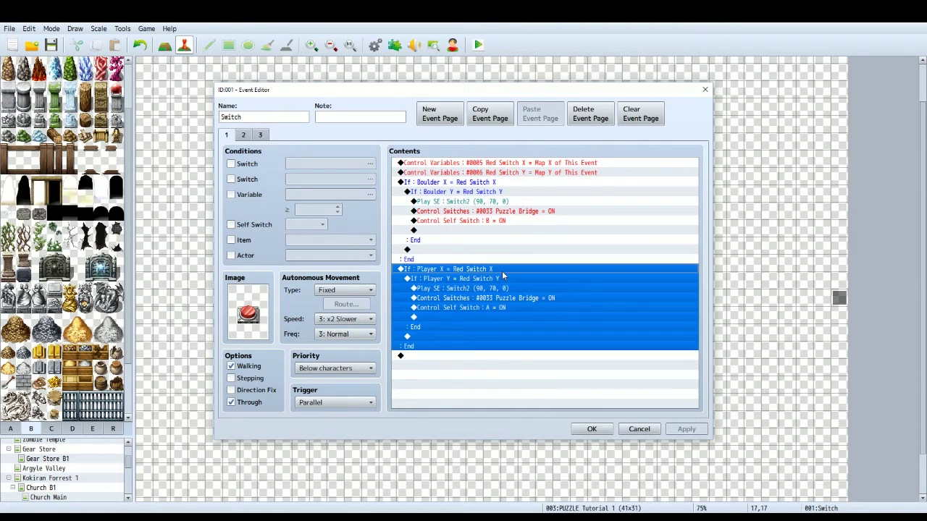
right_click(459, 273)
click(467, 288)
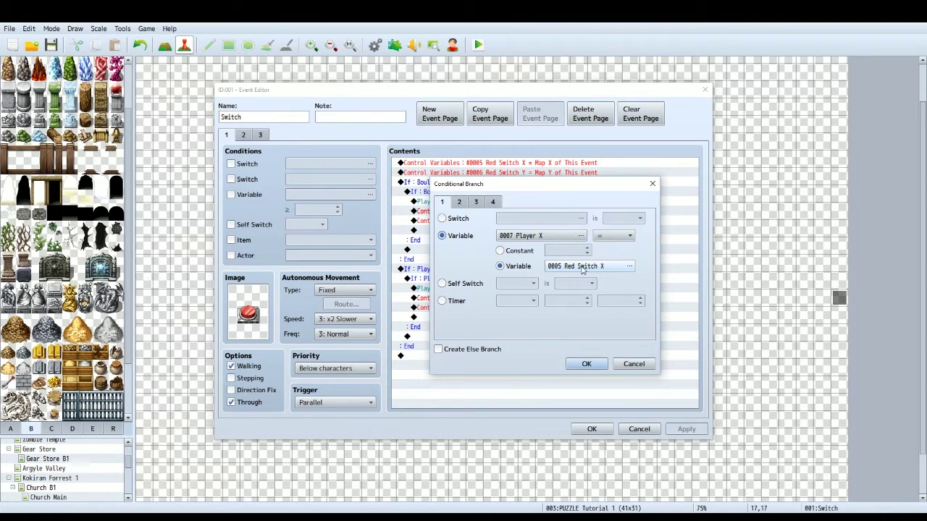
click(586, 364)
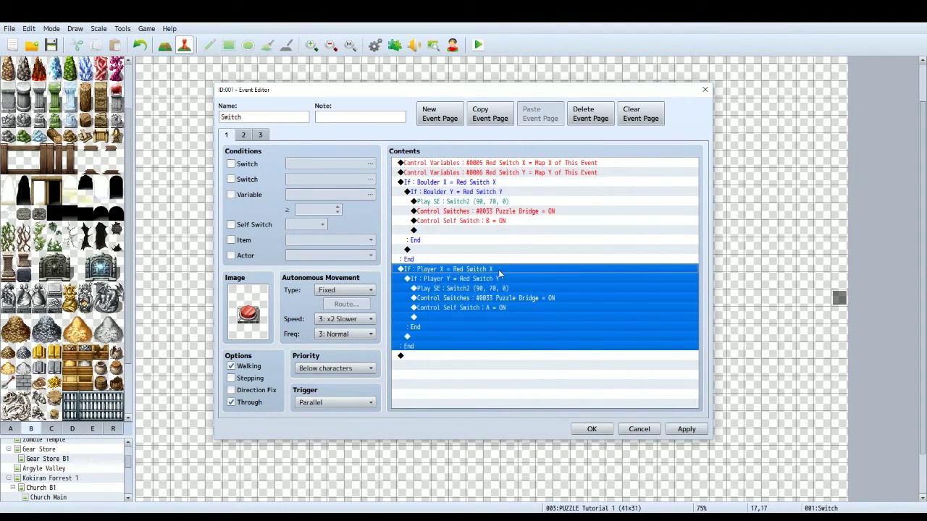
Examine the settings of the nested Player Y = Red Switch Y conditional branch
click(453, 281)
right_click(454, 281)
click(478, 297)
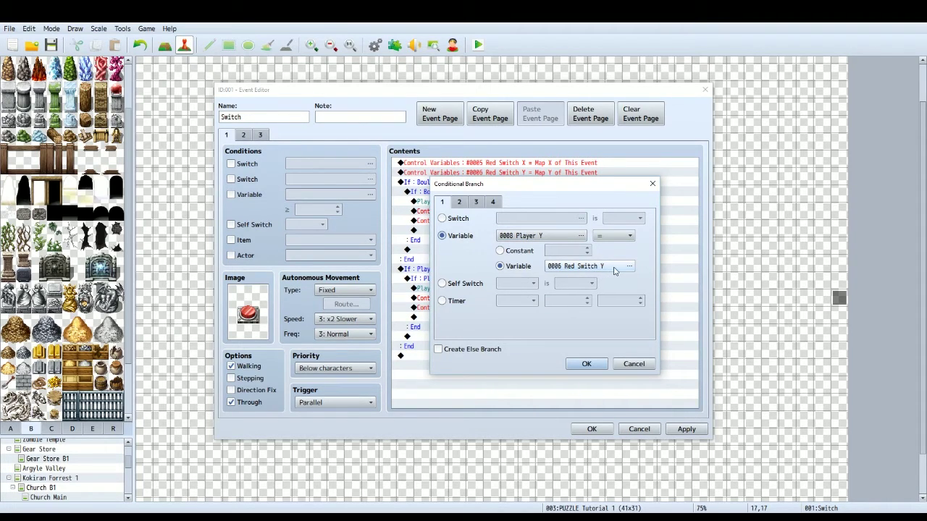
click(587, 363)
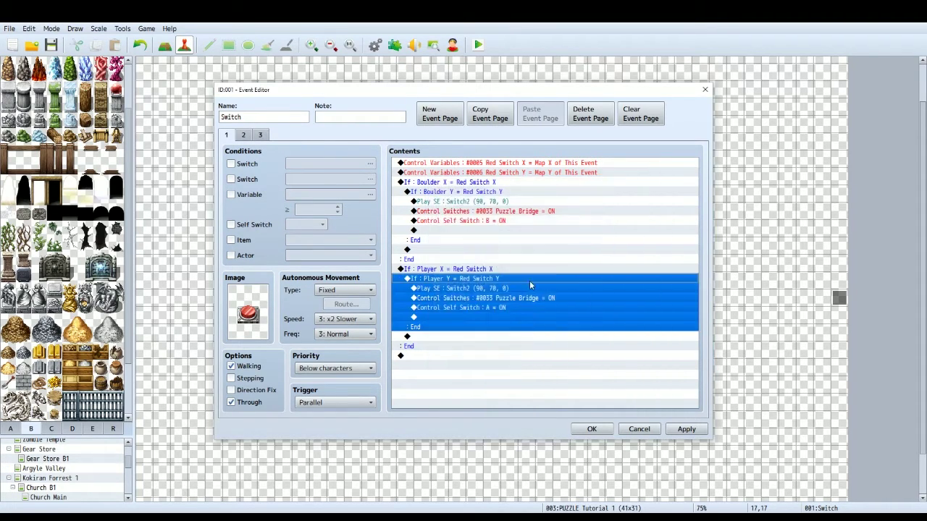
Examine the Switch2 sound, Puzzle Bridge = ON and self switch A = ON commands inside the player branch
click(467, 290)
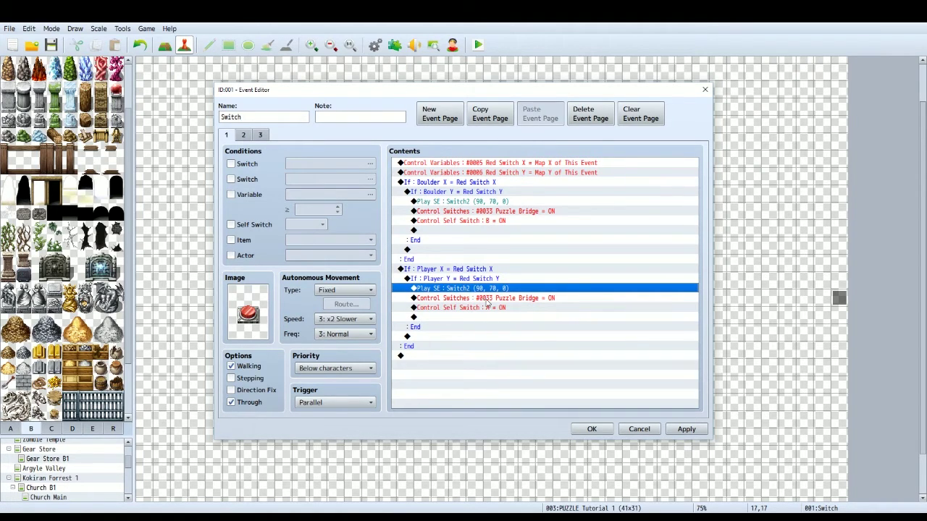
right_click(478, 300)
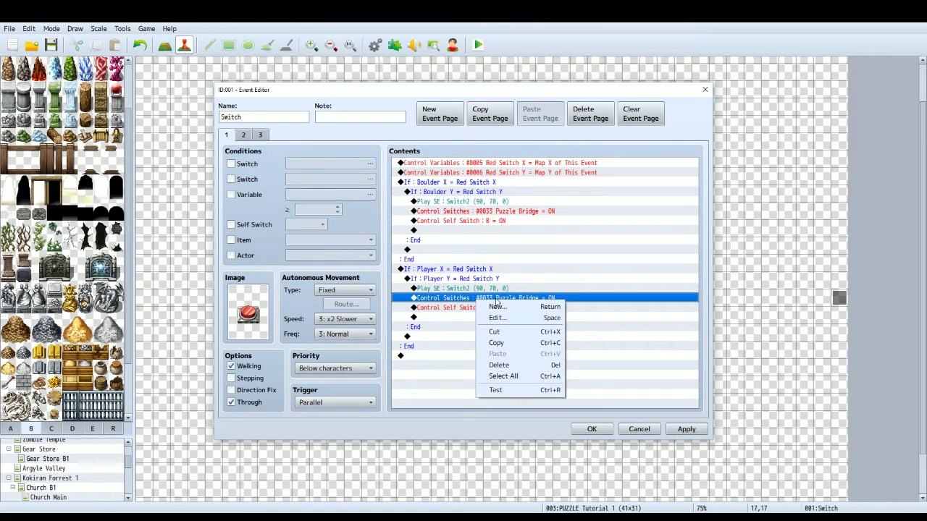
click(457, 301)
mouse_move(422, 90)
mouse_down()
mouse_move(404, 247)
mouse_move(417, 137)
mouse_move(406, 95)
mouse_up()
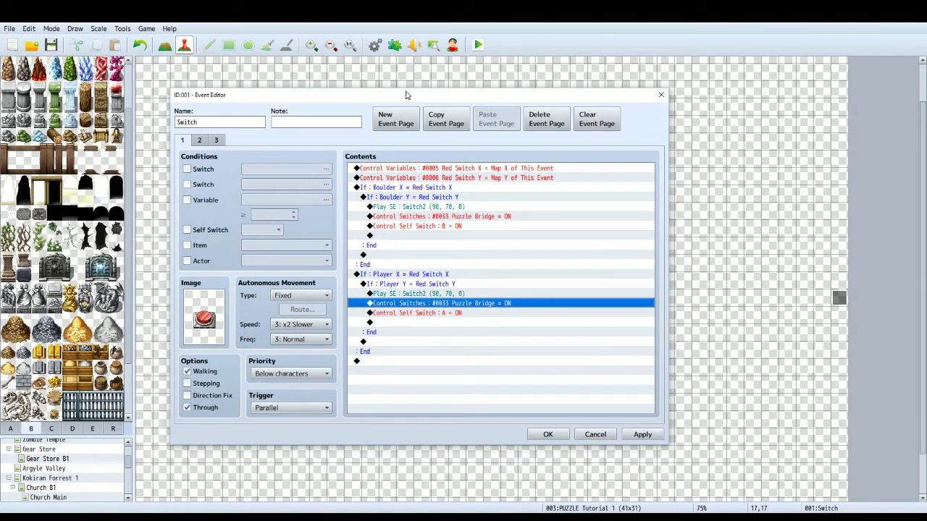
click(426, 315)
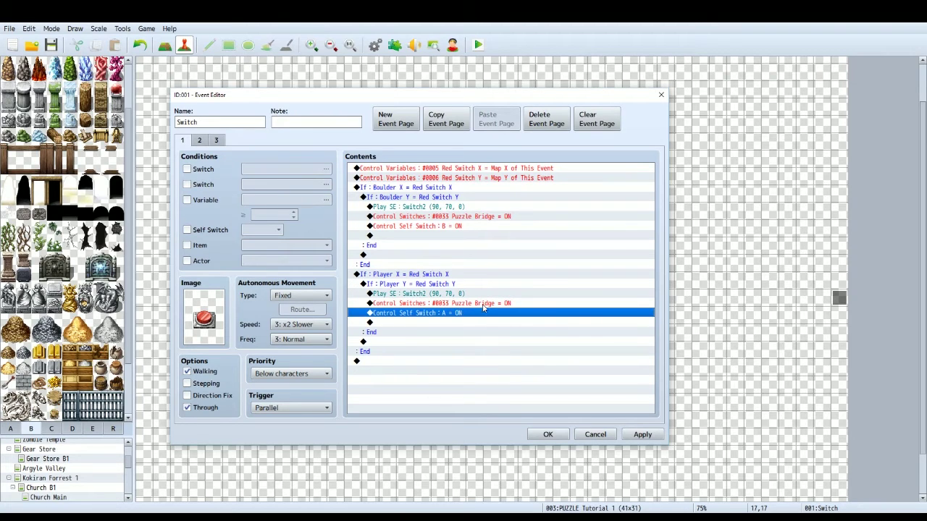
Show page 2 of the Switch event and examine its Player X and Player Y not-equal branches
click(202, 141)
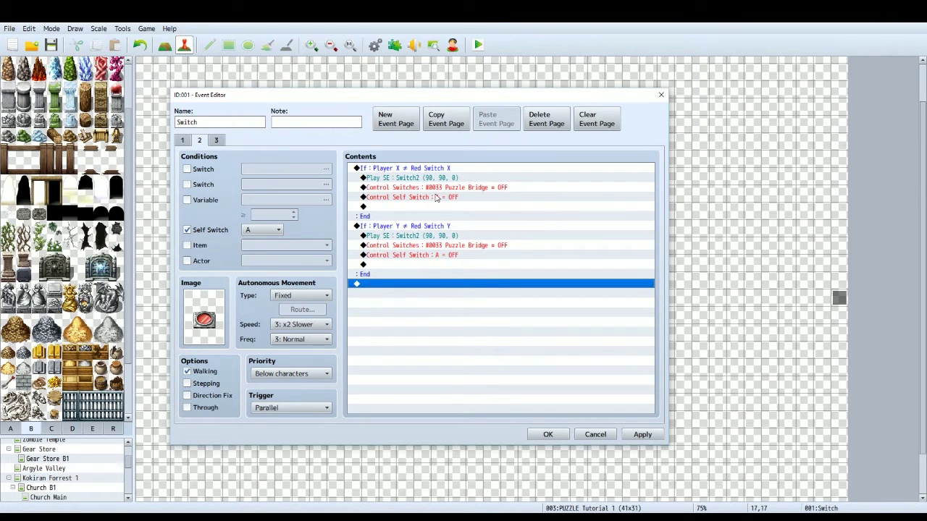
click(398, 169)
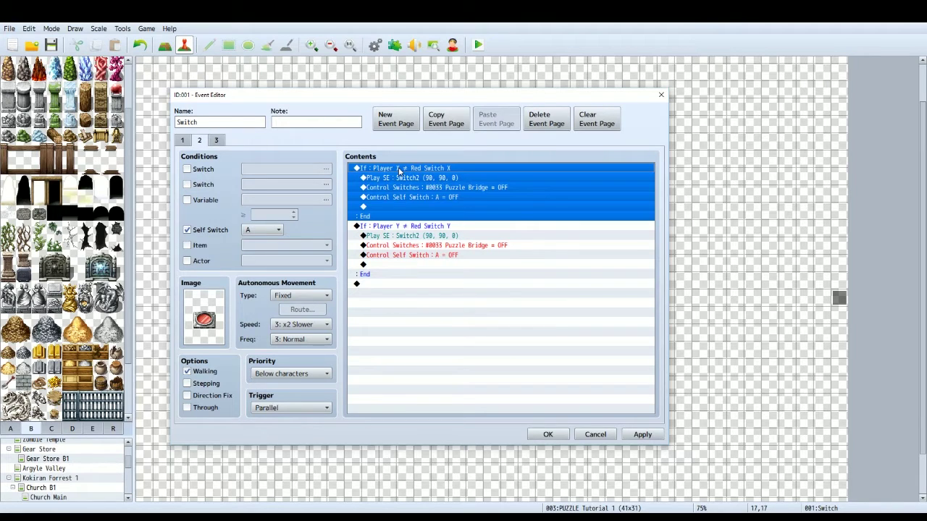
click(411, 227)
click(451, 168)
click(469, 296)
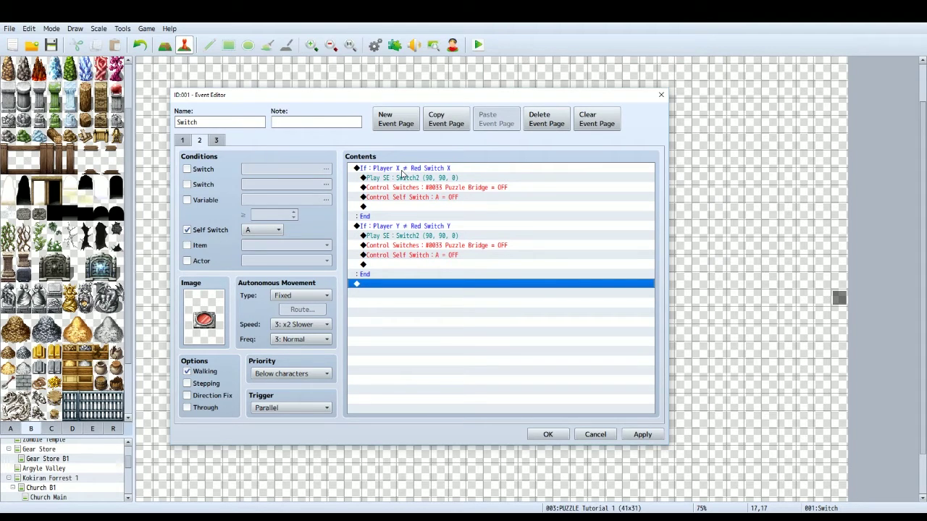
Inspect the comparison operators of page 2's Player X branch, keeping ≠ against Red Switch X
click(405, 174)
right_click(405, 171)
click(427, 187)
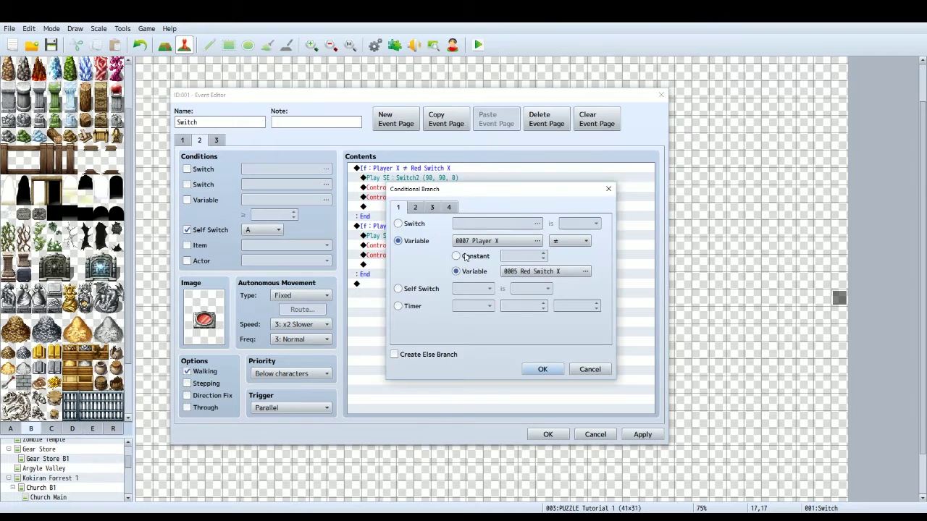
click(577, 247)
click(571, 250)
click(569, 241)
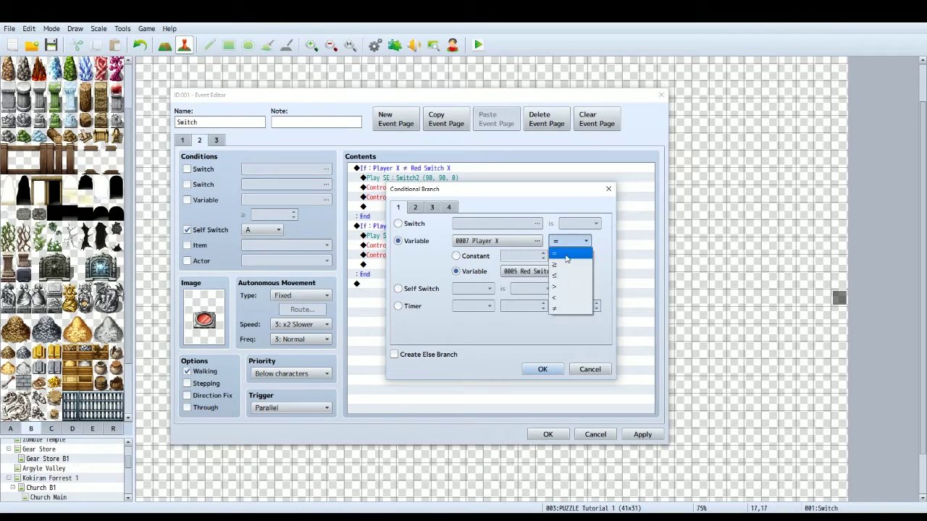
click(570, 309)
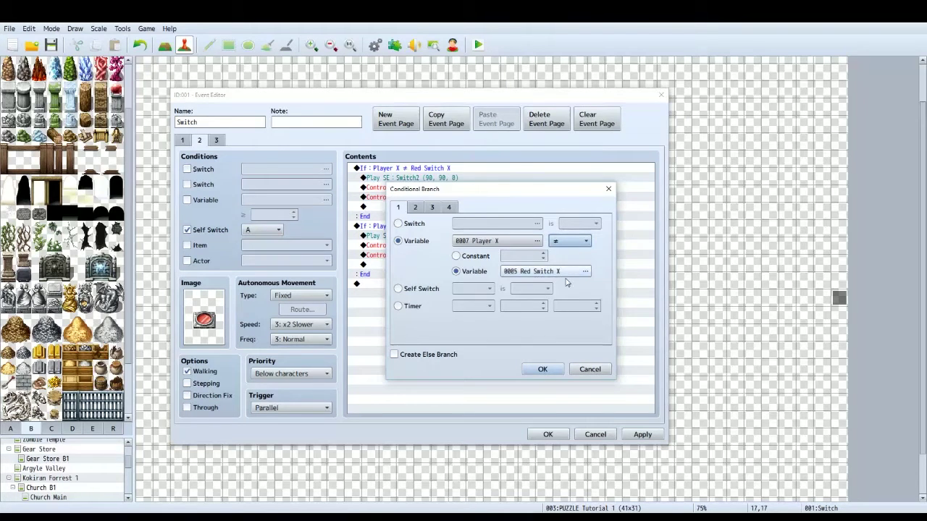
click(549, 365)
click(486, 302)
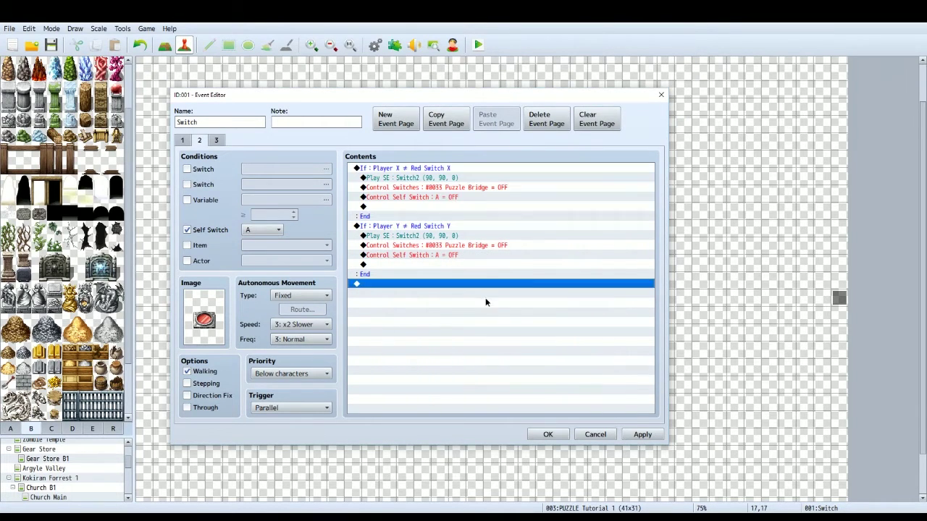
Examine the sound, Puzzle Bridge = OFF and self switch A = OFF commands on page 2, and return to page 1
click(430, 179)
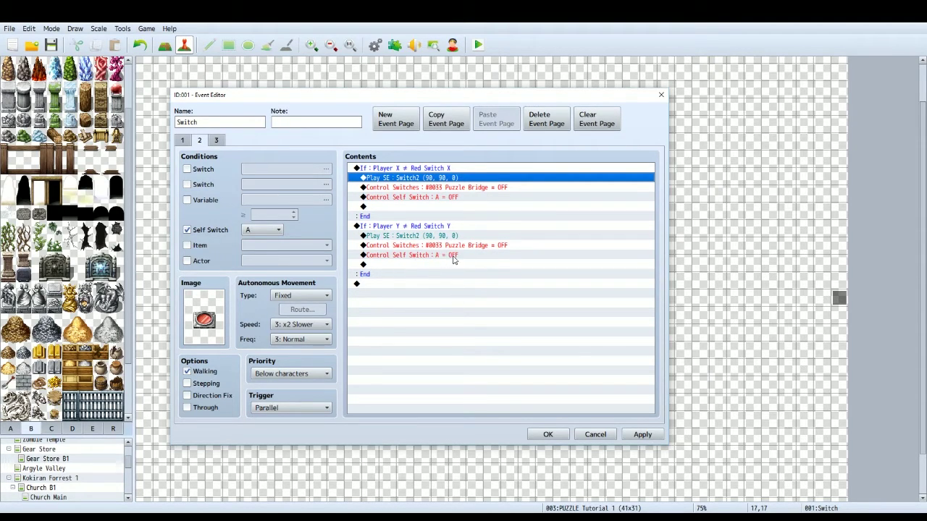
click(419, 196)
click(427, 225)
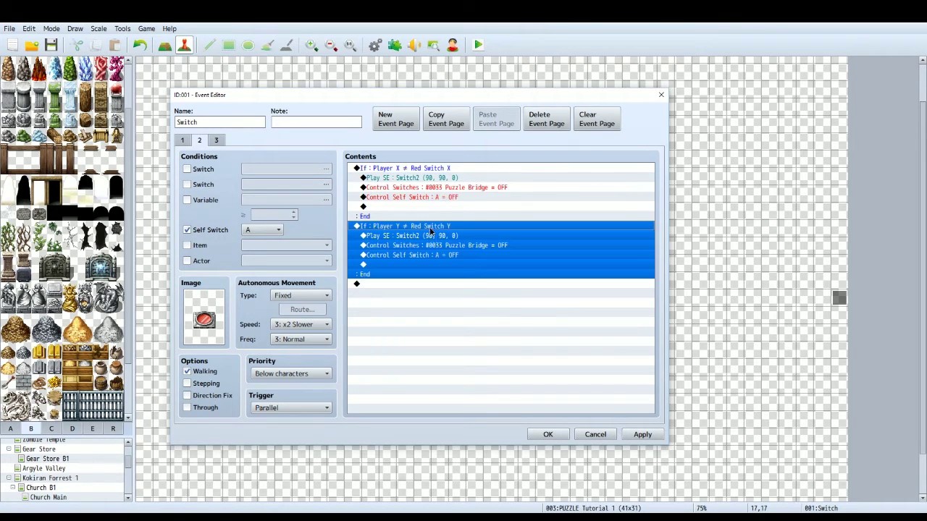
click(432, 191)
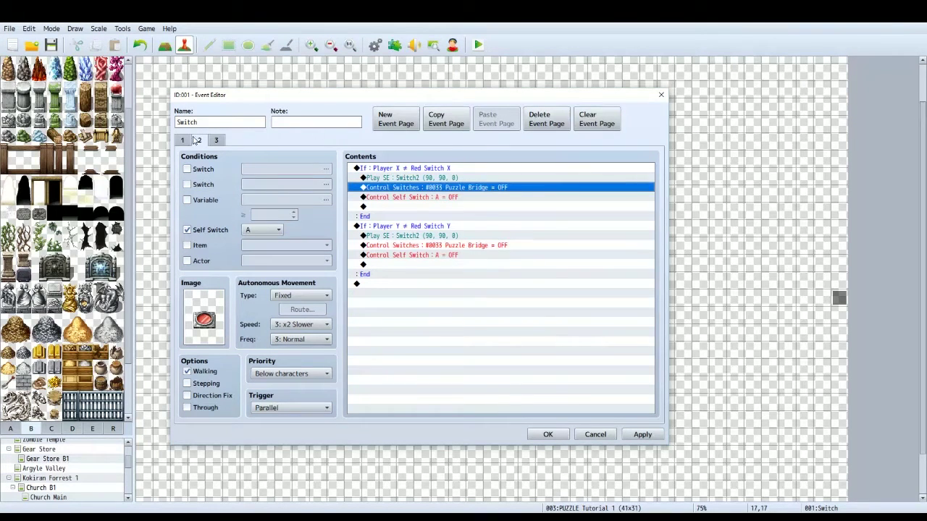
click(184, 140)
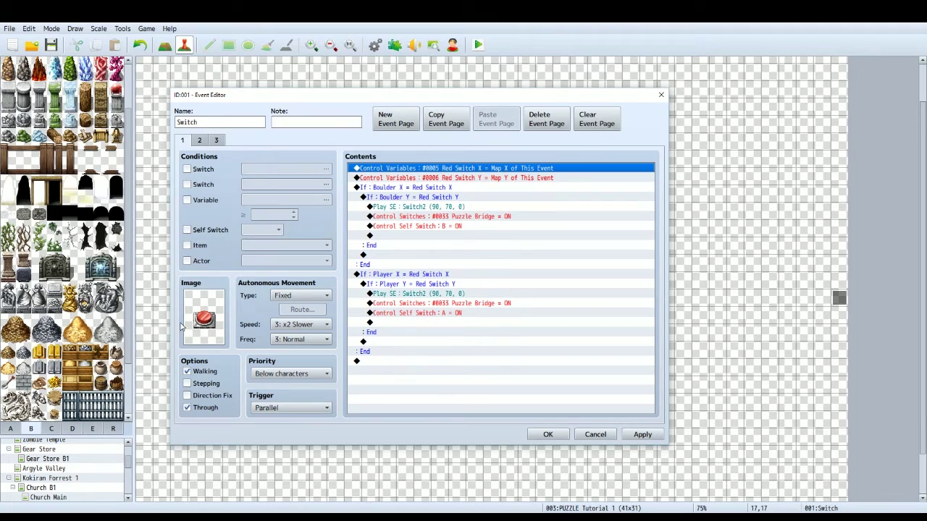
Close the Switch event and examine the upper Bridge event's Puzzle Bridge switch condition, image and priority
click(539, 436)
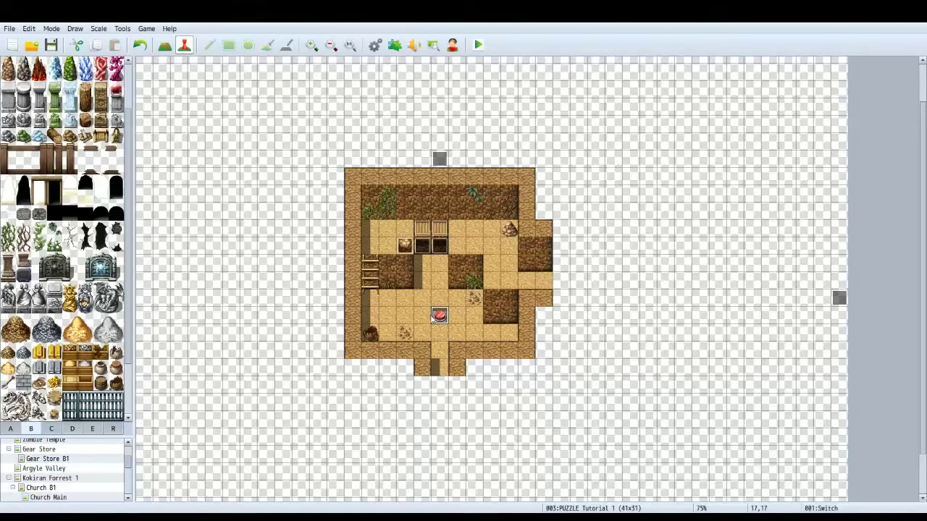
right_click(422, 232)
click(435, 235)
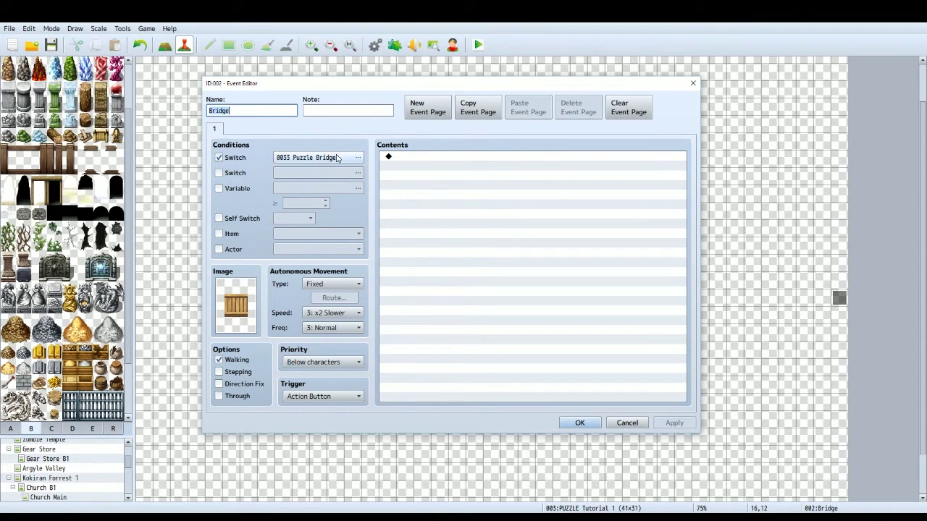
click(580, 422)
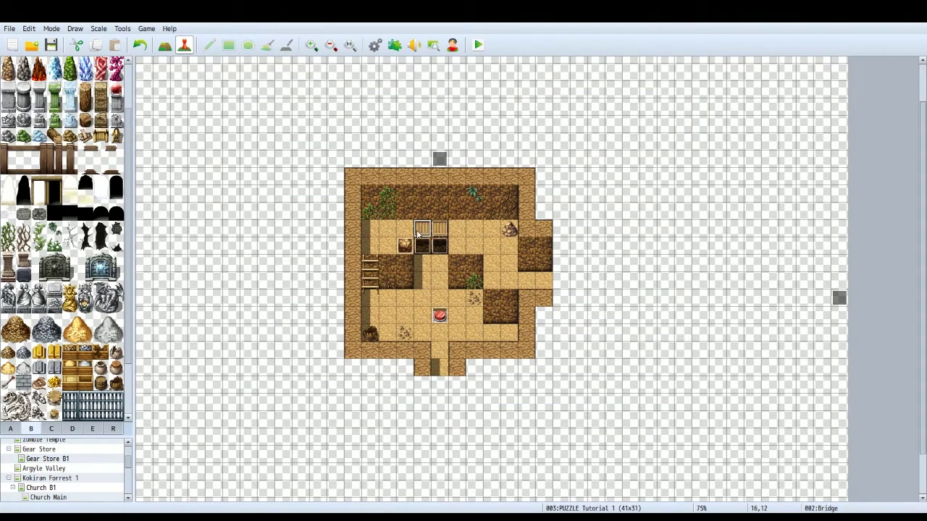
Examine the Bridge event directly below it, including its Puzzle Bridge condition, edge image and Same as characters priority
right_click(425, 240)
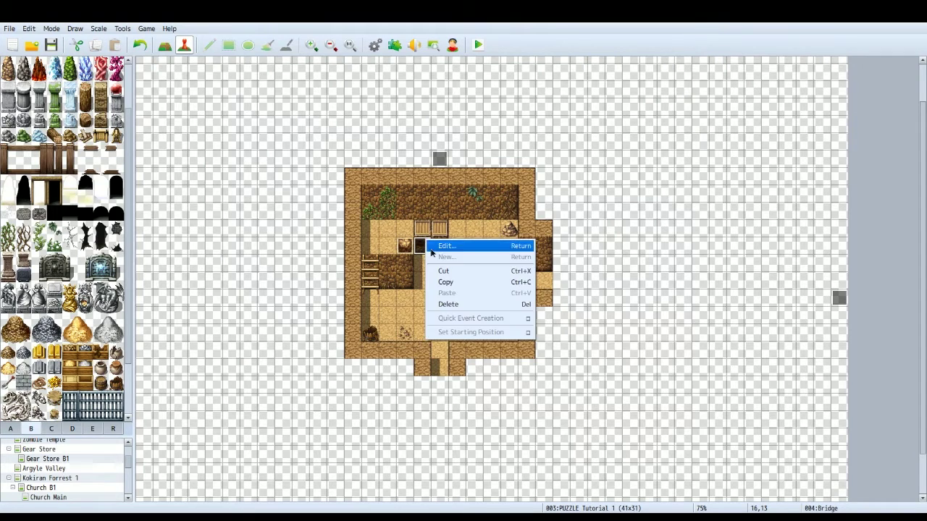
click(439, 246)
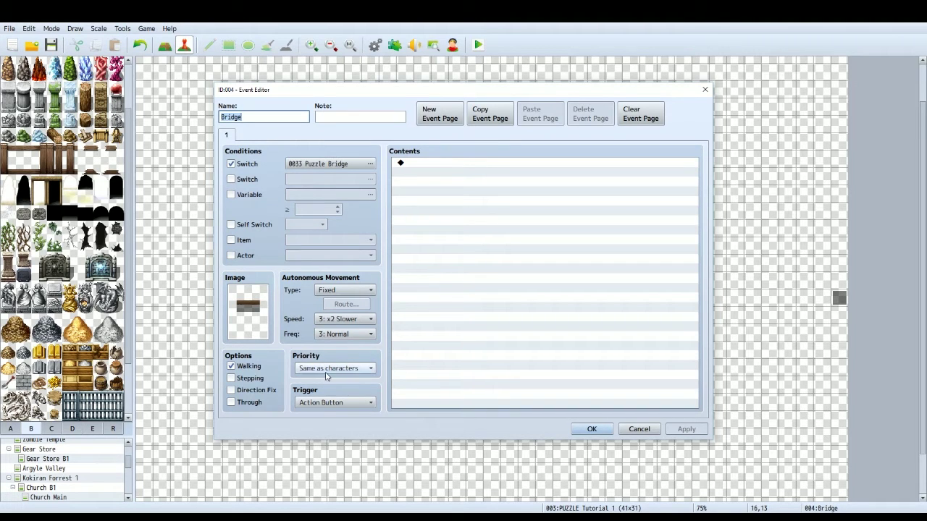
click(590, 428)
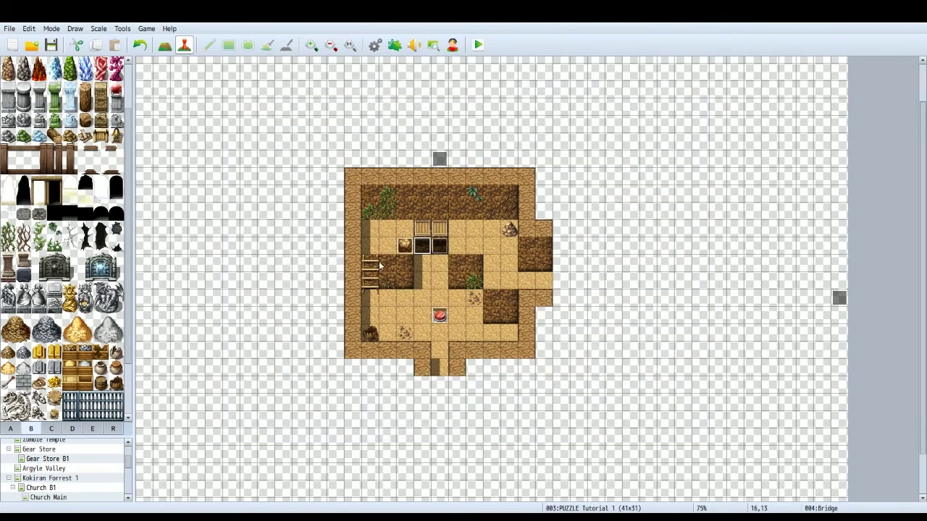
Review page 1 of the red Switch event again and recheck the upper Bridge event's settings
right_click(440, 321)
click(453, 323)
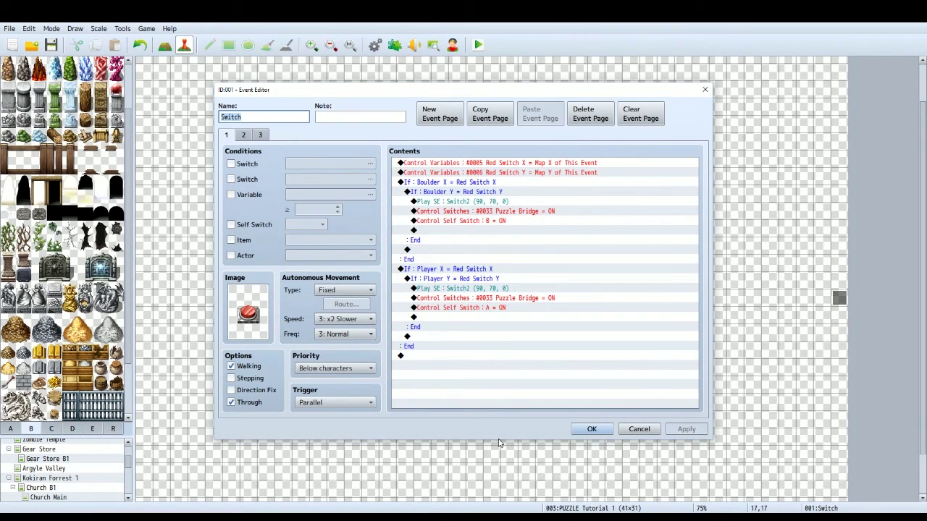
click(592, 428)
double_click(439, 244)
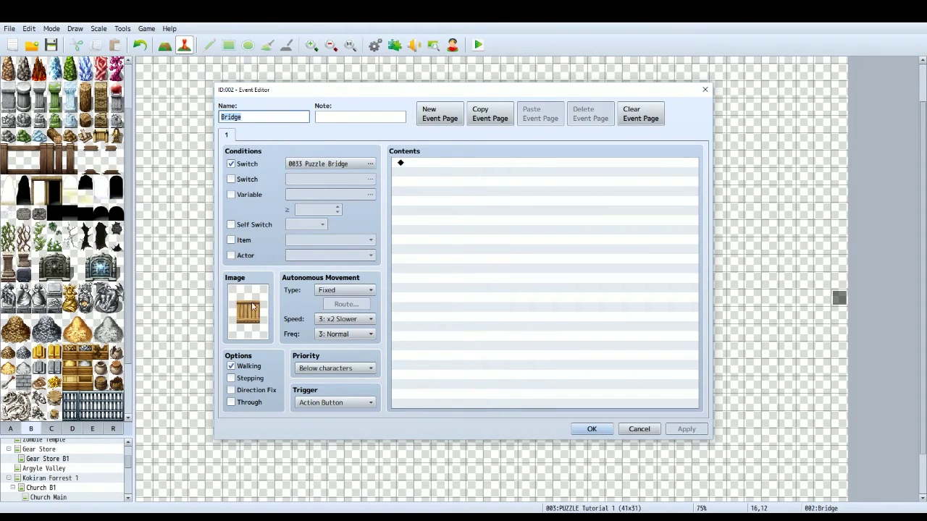
click(591, 429)
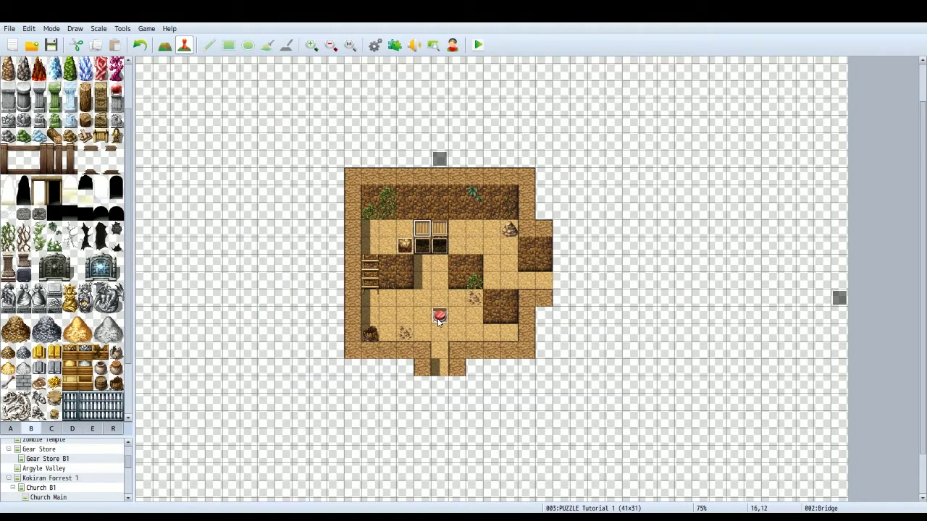
Open the Boulder event and compare its Player is facing Down branch with the boulder's place on the map
double_click(404, 247)
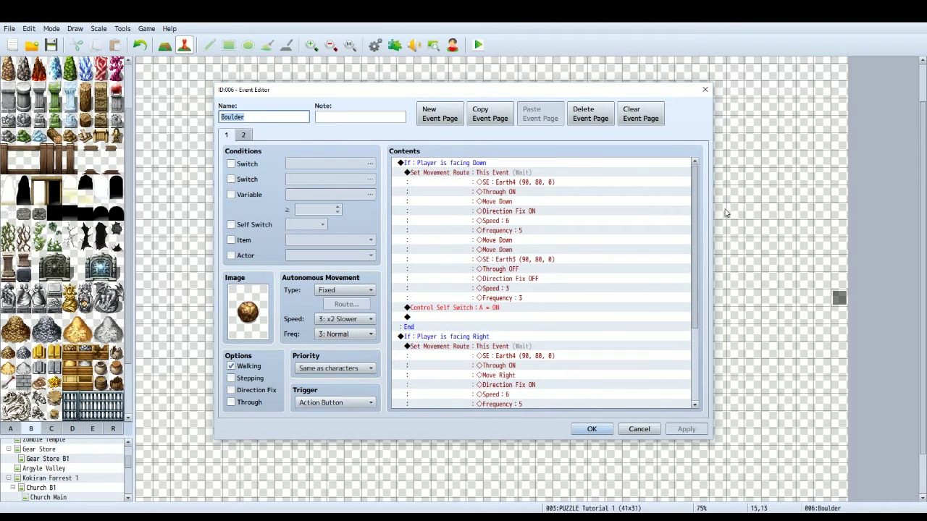
drag(695, 212, 670, 200)
drag(418, 95, 690, 99)
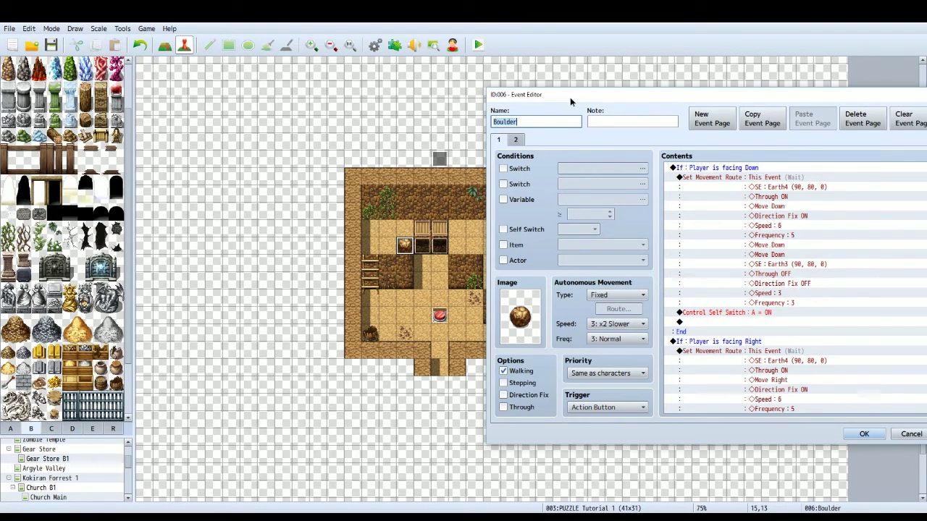
drag(569, 101, 235, 110)
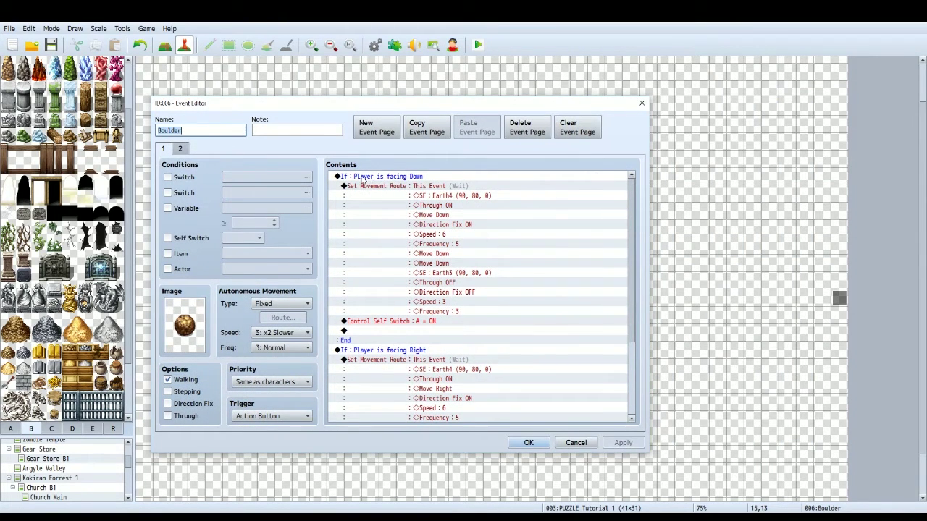
drag(420, 105, 895, 104)
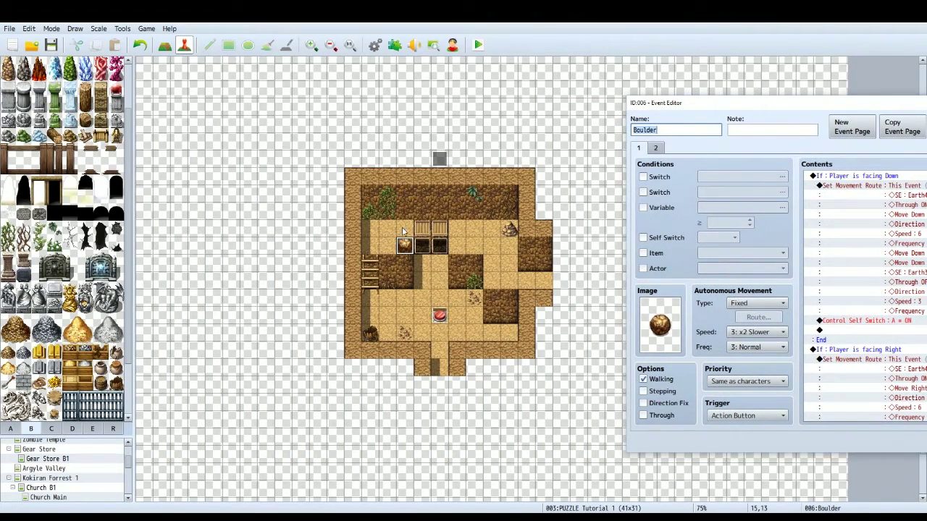
drag(690, 107, 287, 73)
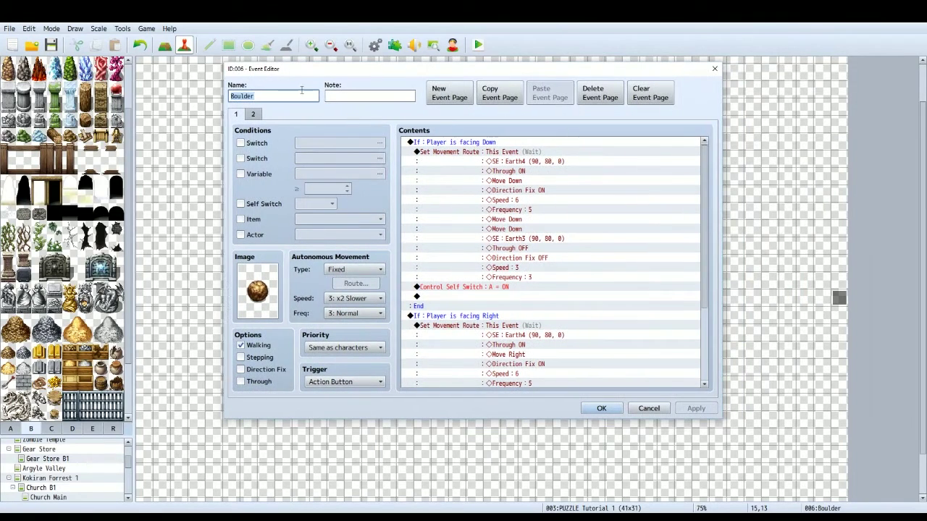
Open the movement route of the facing Down branch and examine its commands up to the Earth3 sound
click(453, 152)
right_click(453, 152)
click(479, 166)
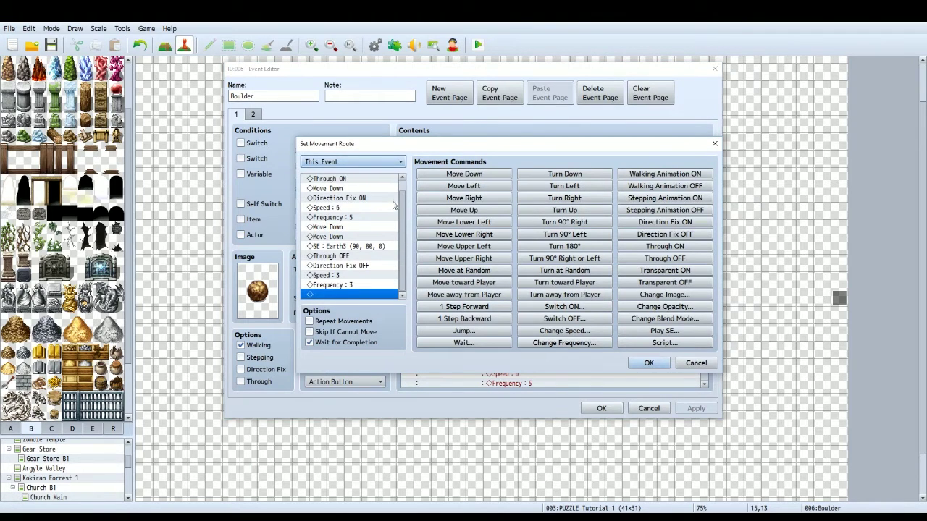
scroll(391, 206, up, 1)
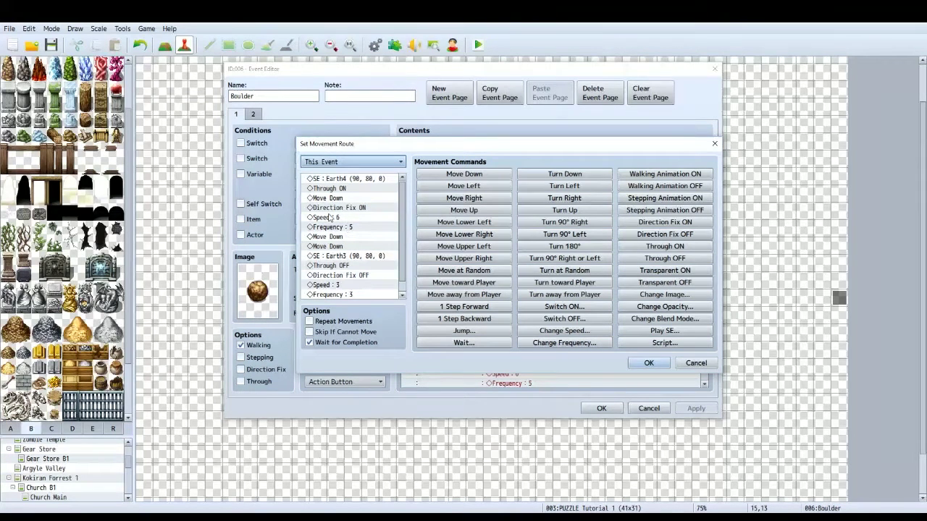
click(340, 237)
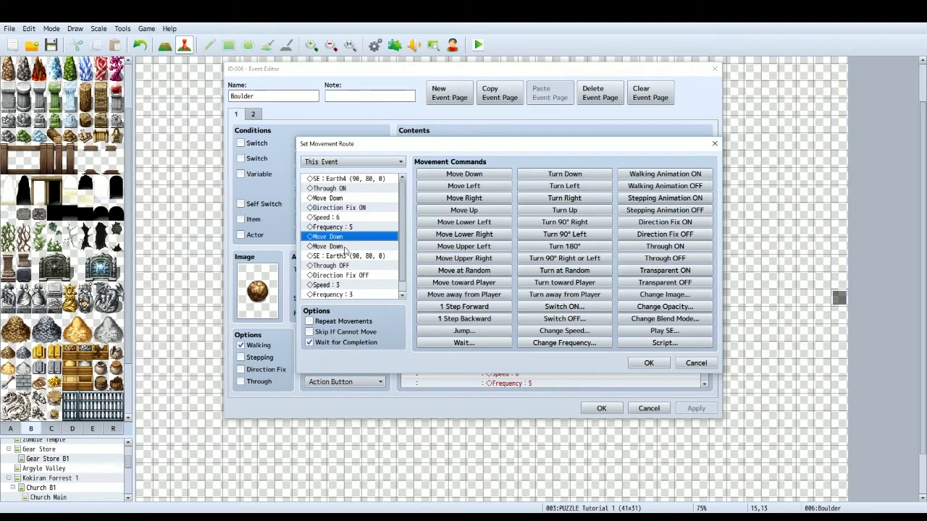
click(317, 257)
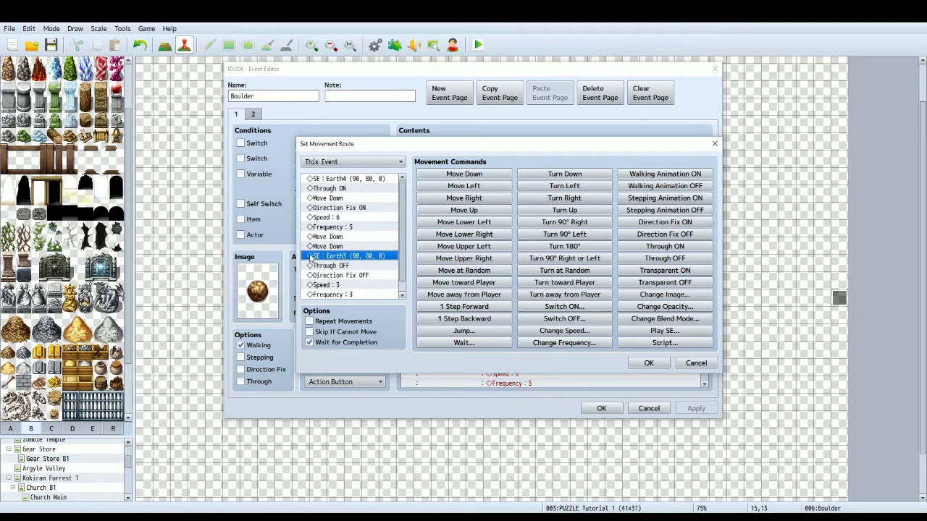
Examine the route's Through OFF, Direction Fix, Speed 3 and Frequency 3 commands, and close it keeping Wait for Completion on
click(348, 268)
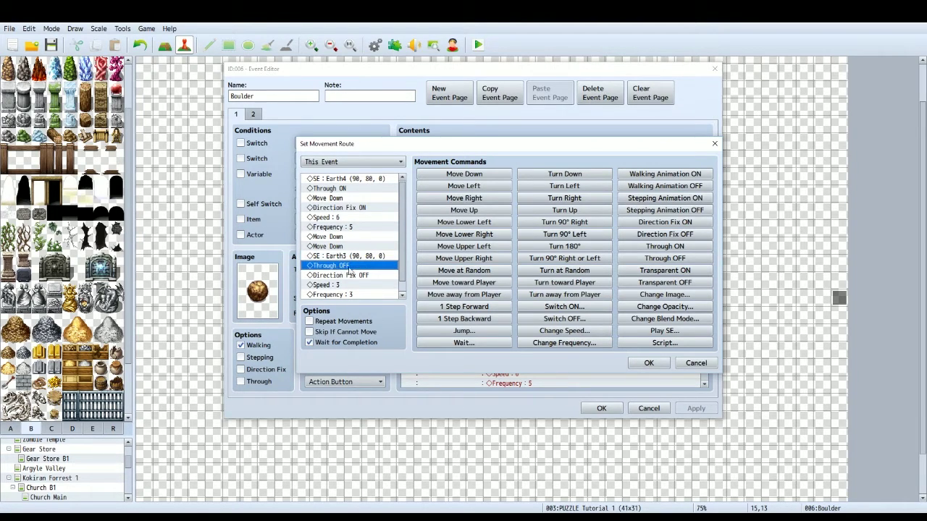
click(361, 276)
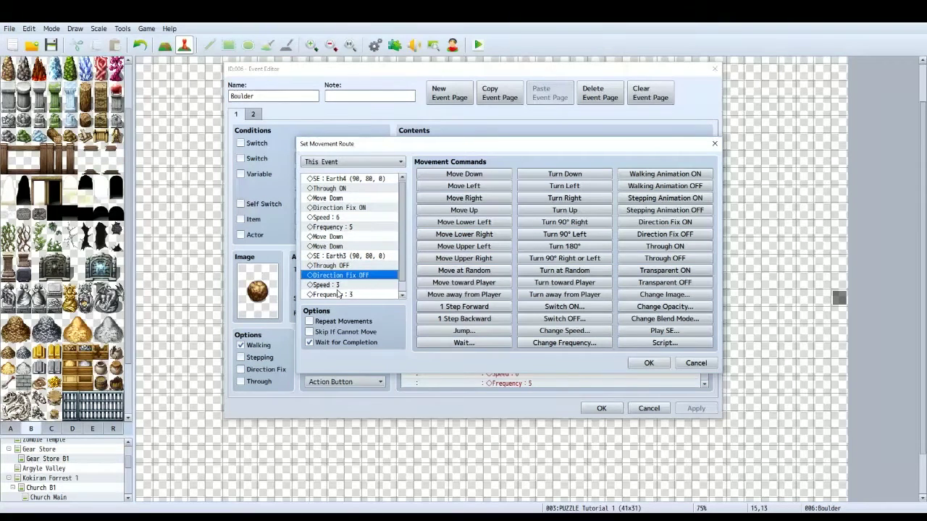
click(338, 285)
click(338, 294)
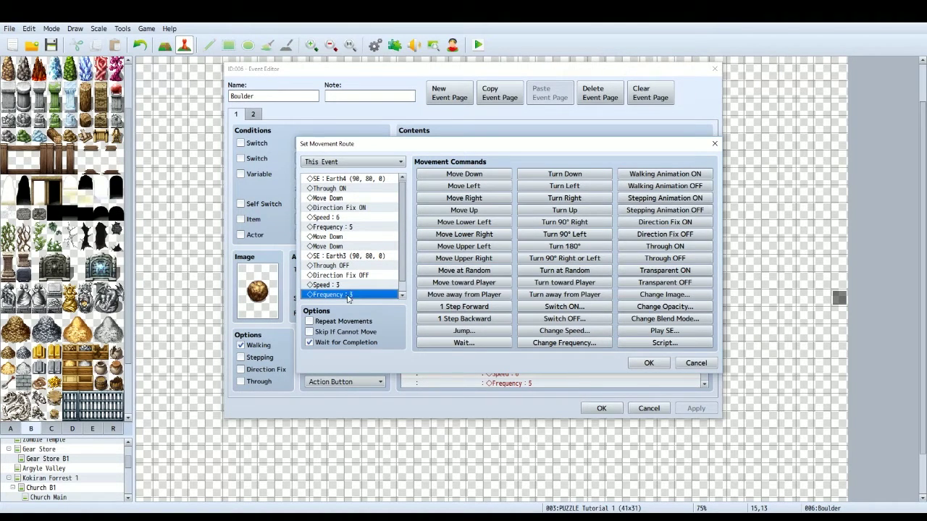
scroll(403, 271, down, 1)
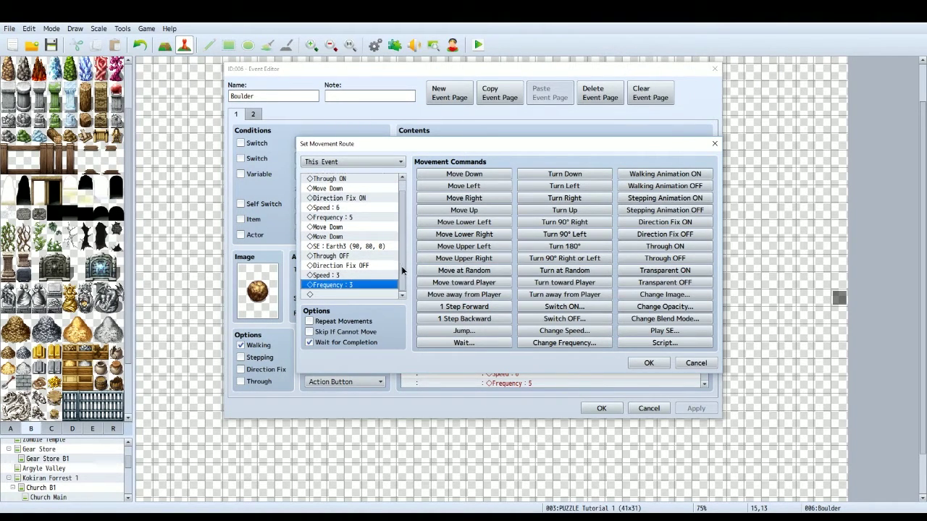
scroll(403, 271, up, 1)
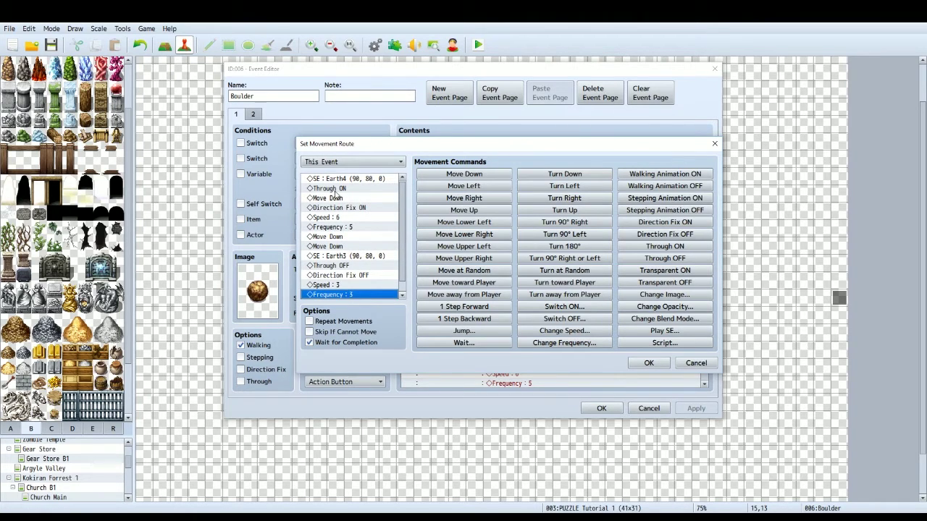
click(347, 208)
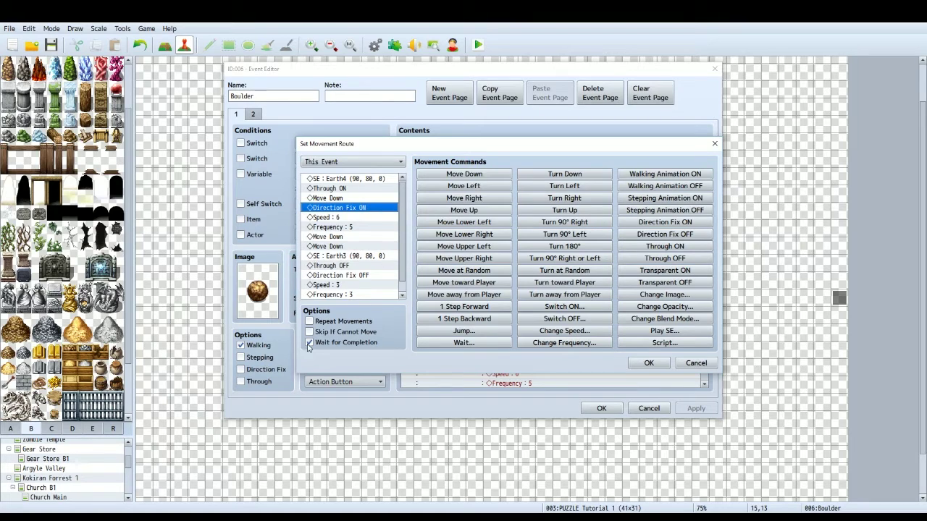
click(649, 363)
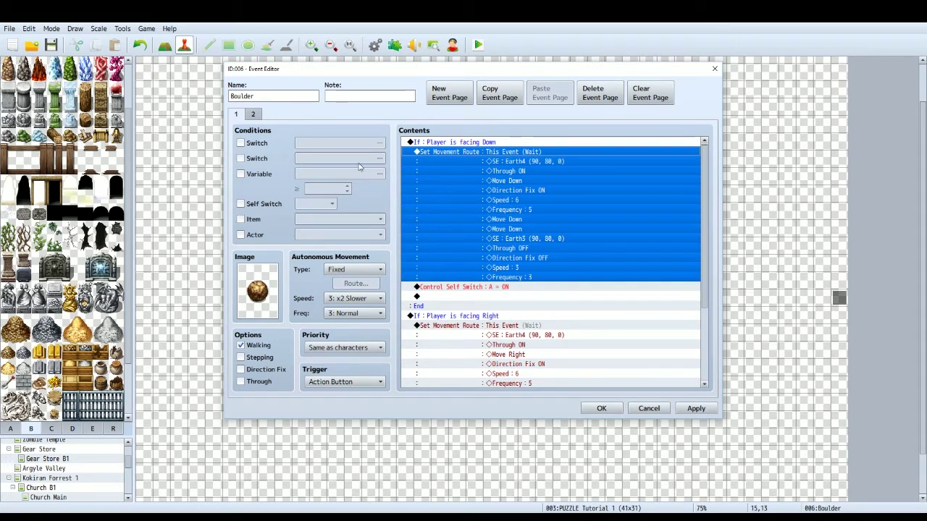
Examine the Boulder's page 2 with its self switch A condition and Move away from Player route, and return to page 1
click(254, 114)
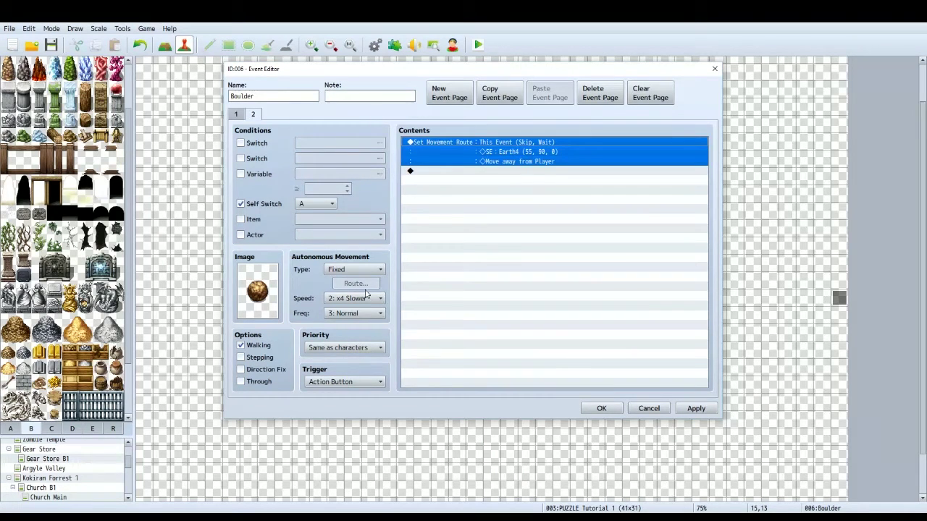
key(Down)
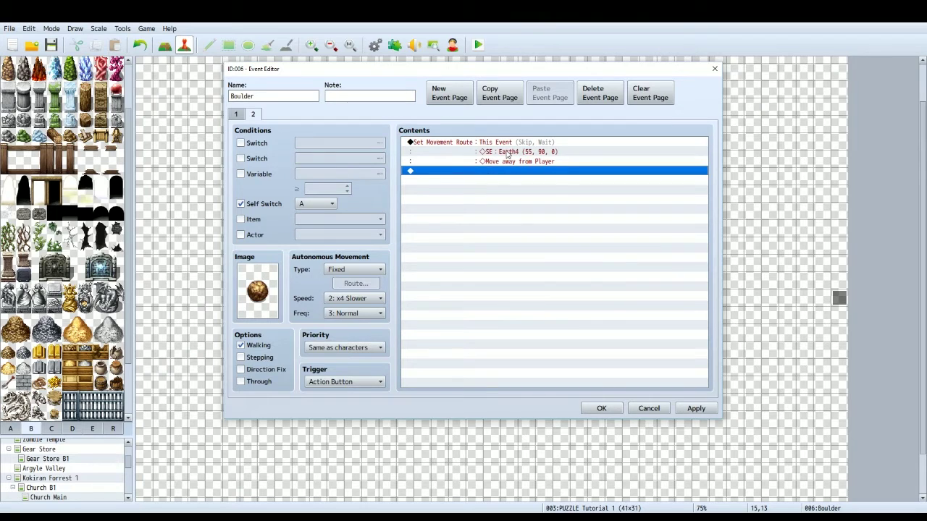
click(234, 114)
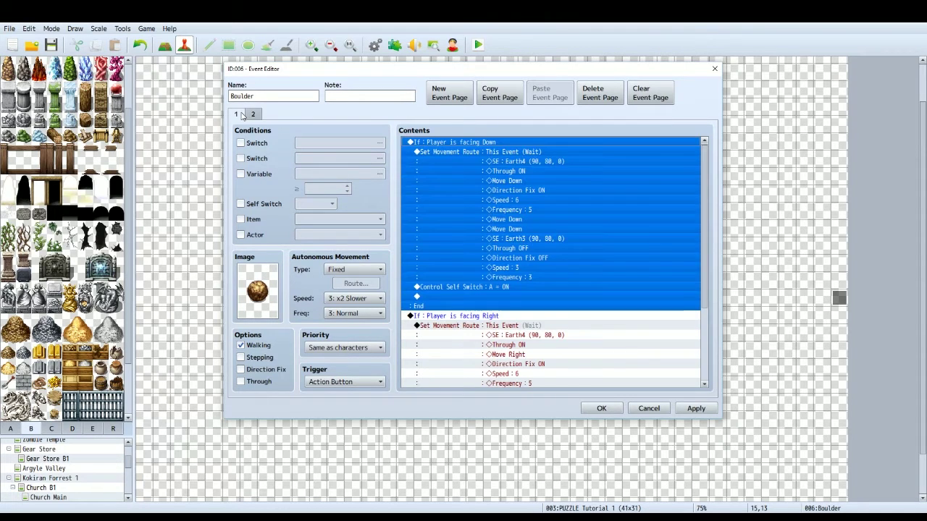
Examine the Player is facing Right branch against the map, including its Move Right, Move Down and Earth3 sound commands
click(630, 326)
drag(705, 214, 707, 305)
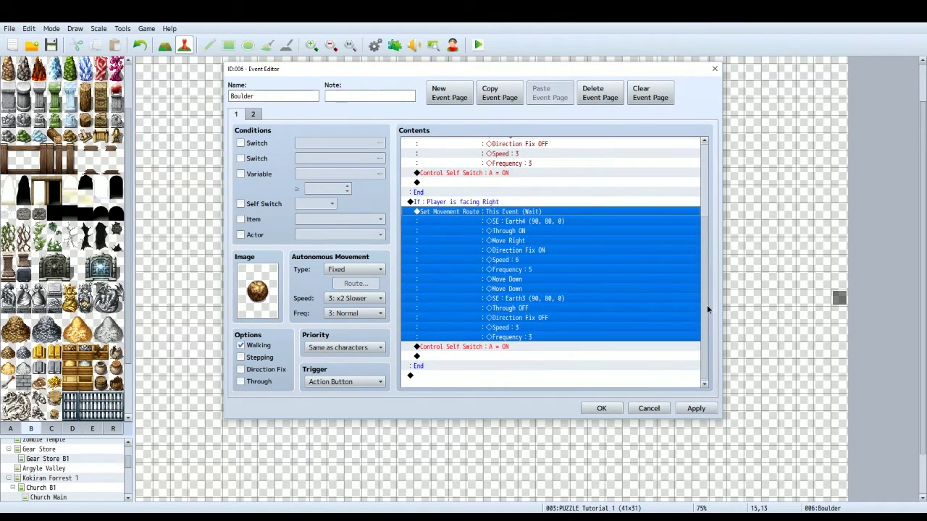
click(632, 366)
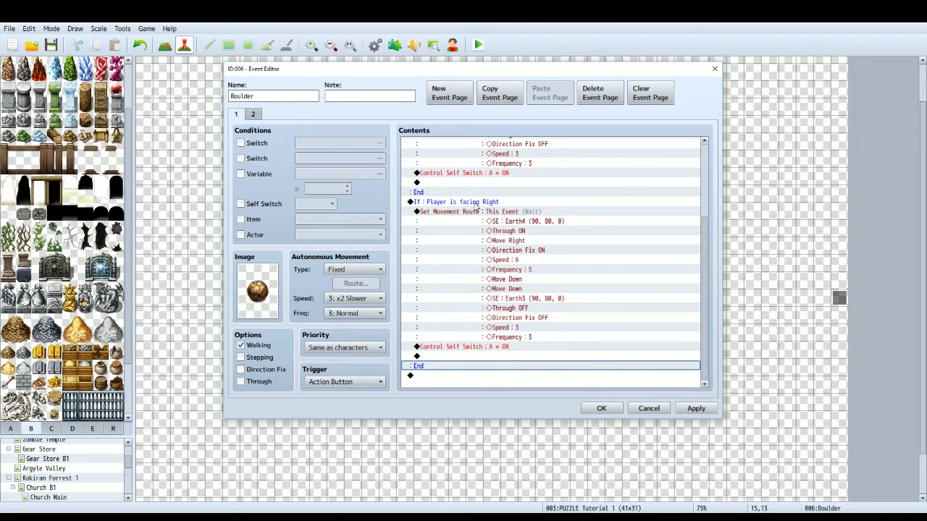
drag(418, 71, 648, 69)
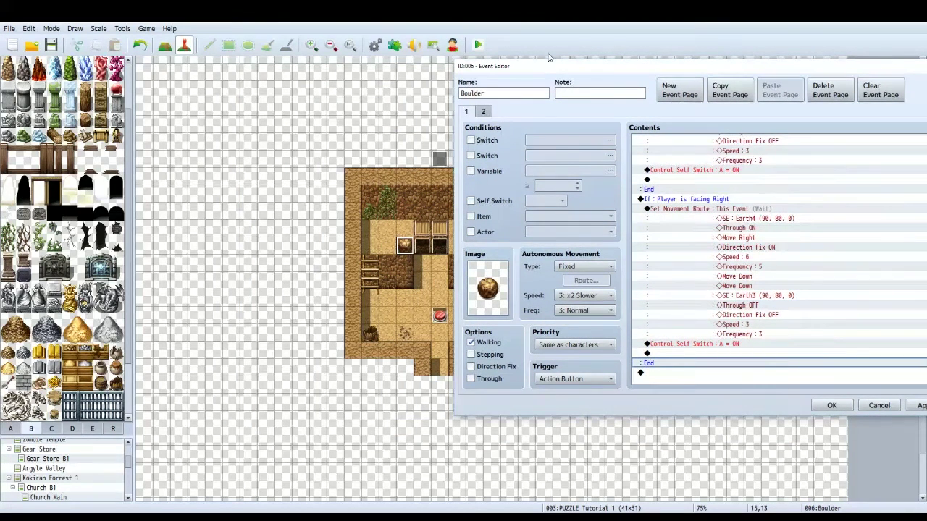
drag(551, 69, 379, 56)
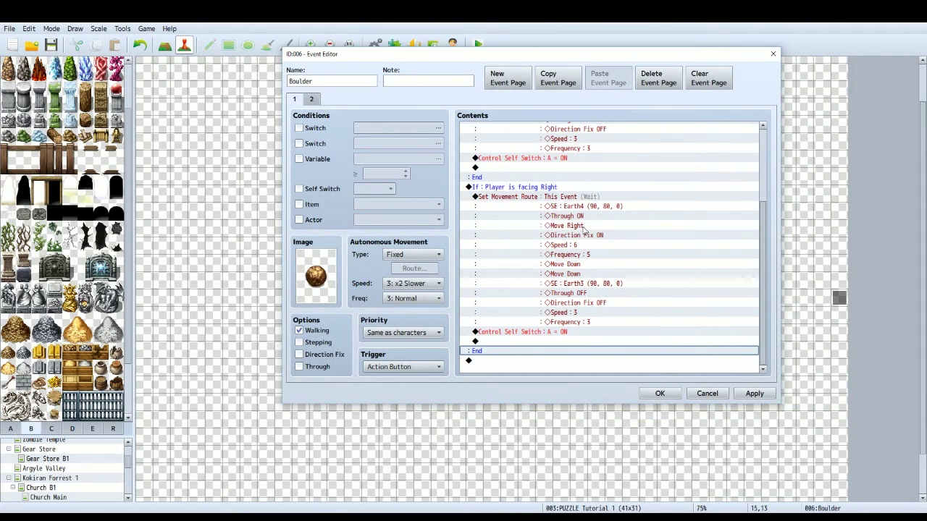
click(584, 226)
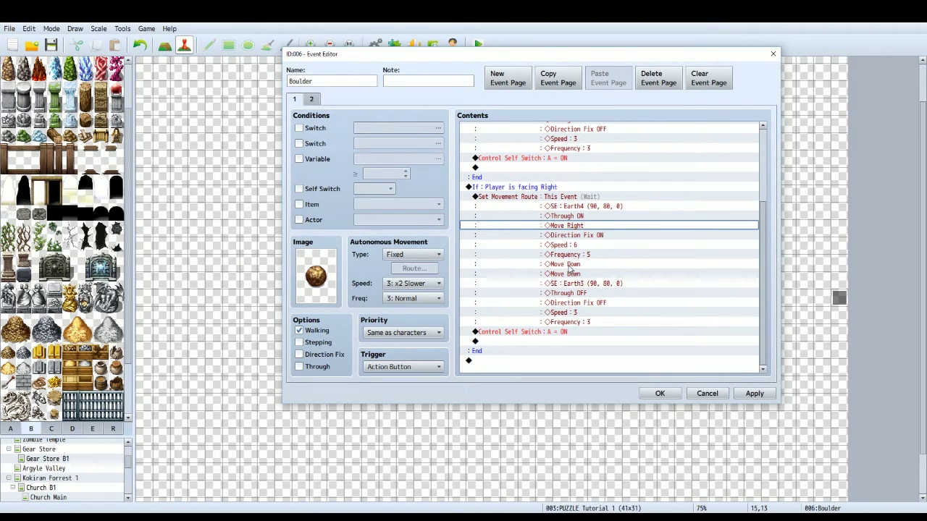
click(584, 284)
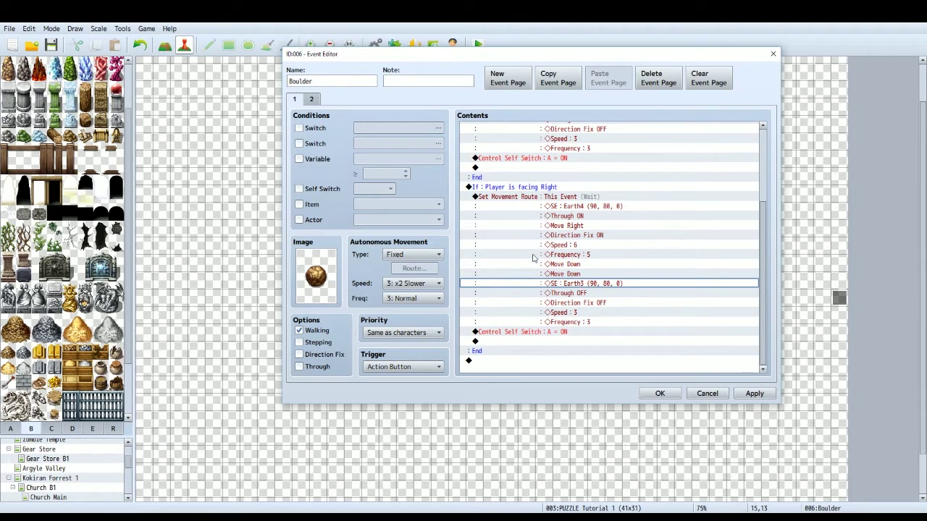
Examine the Boulder's page 2 with its self switch A condition against the boulder and gap on the map
click(313, 99)
drag(449, 57, 623, 59)
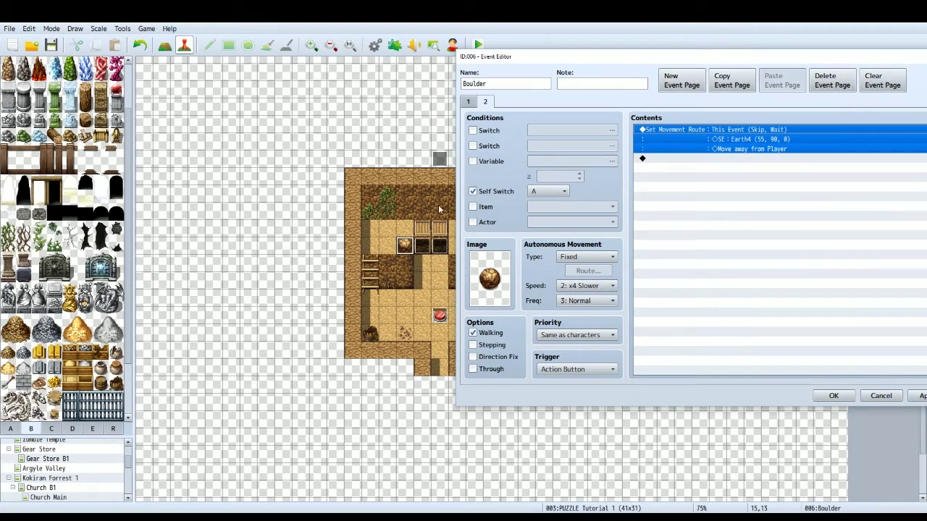
drag(553, 63, 641, 101)
click(356, 159)
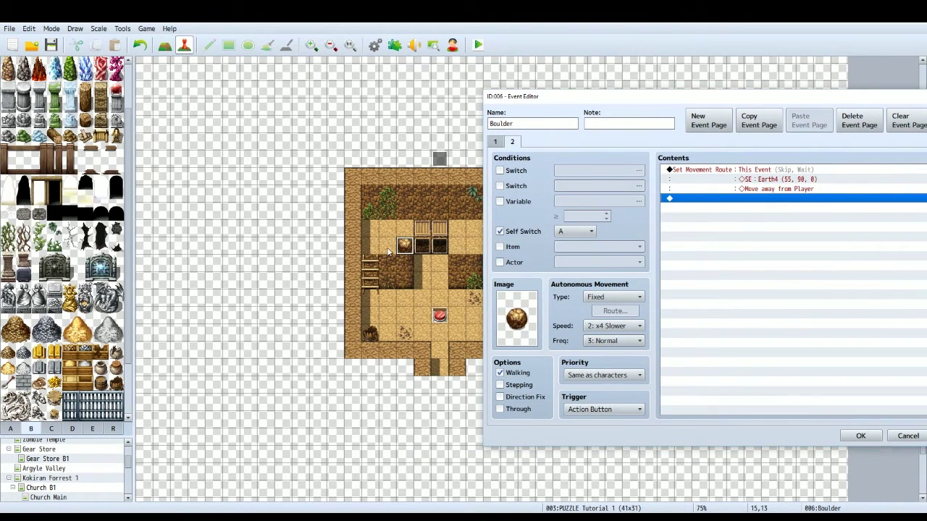
drag(743, 96, 449, 93)
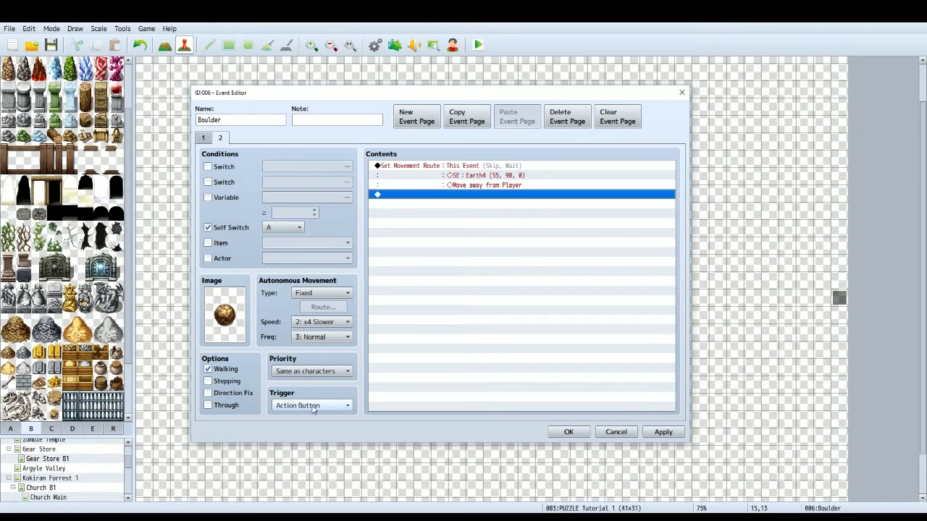
Open the page 2 movement route for editing and review its target choices, keeping This Event as the target
click(433, 166)
right_click(427, 165)
click(449, 186)
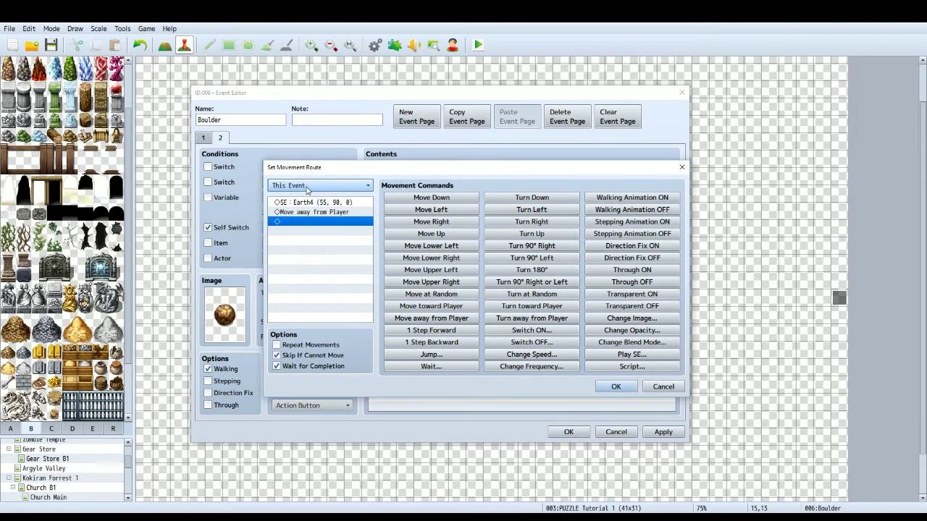
click(354, 186)
click(338, 197)
click(361, 188)
click(350, 210)
Examine the route's Earth4 sound and its Skip If Cannot Move option, and close the route and the Boulder event
click(312, 203)
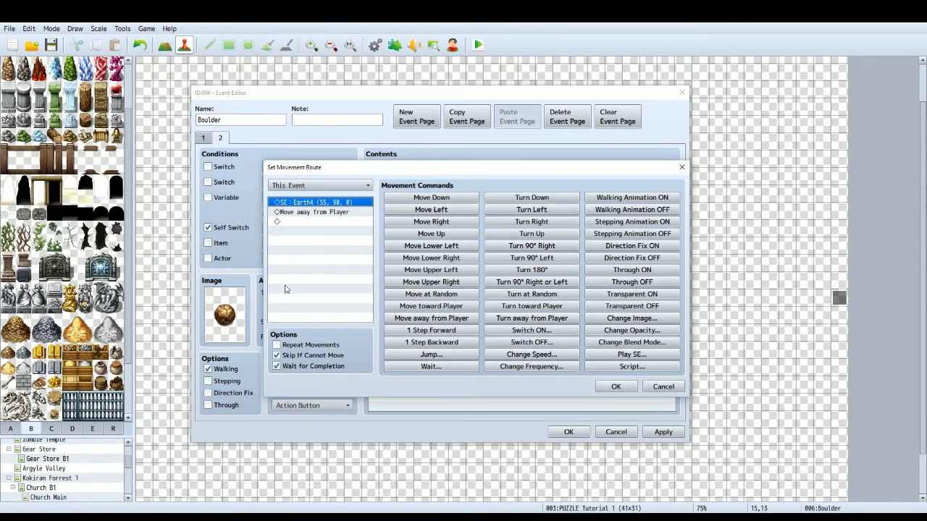
click(616, 388)
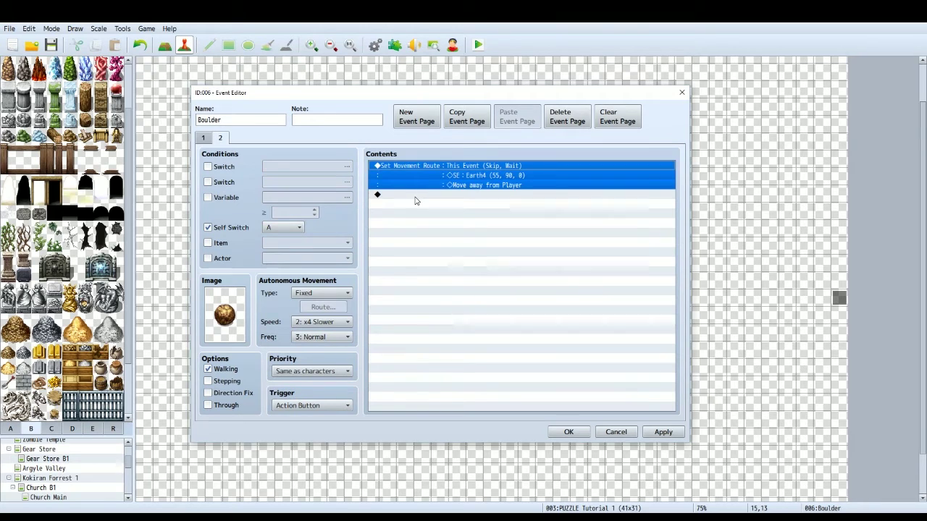
click(418, 197)
click(565, 433)
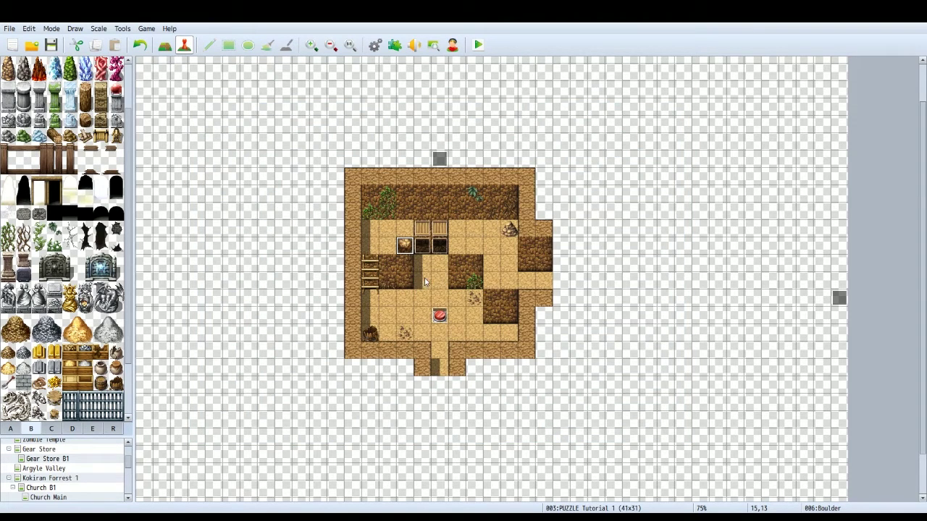
Open the red button's Switch event, examine its page 1 conditions on Boulder and Player coordinates, and close it
right_click(440, 316)
click(464, 322)
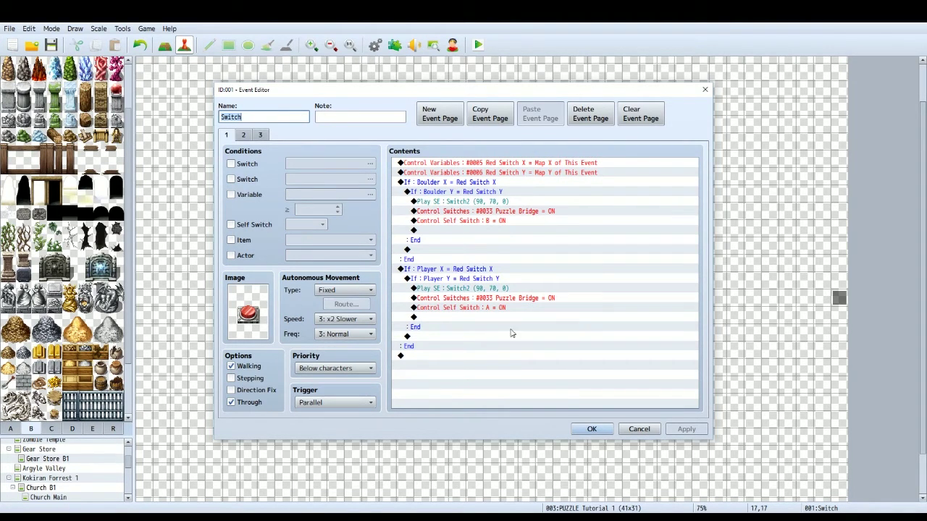
click(591, 429)
Open the Boulder co ordinates event and examine which variable its first Control Variables command sets
right_click(441, 160)
click(456, 165)
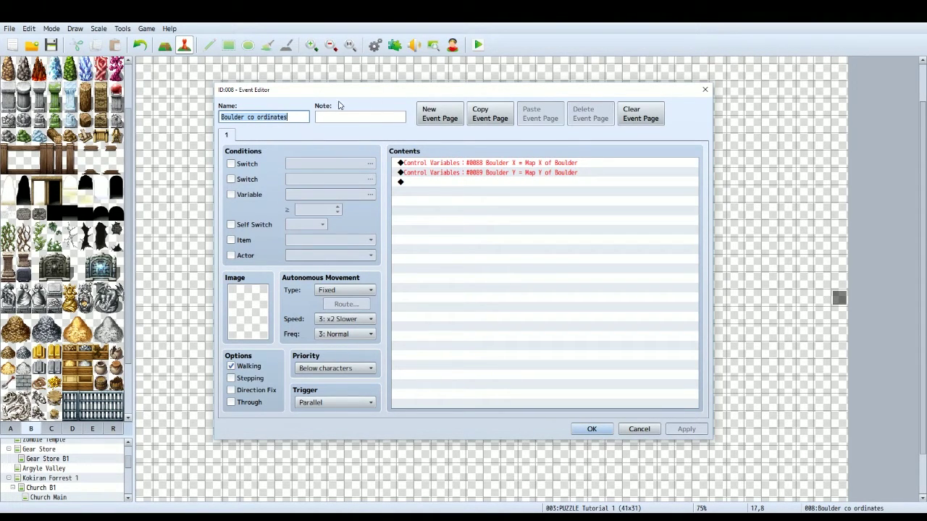
click(456, 213)
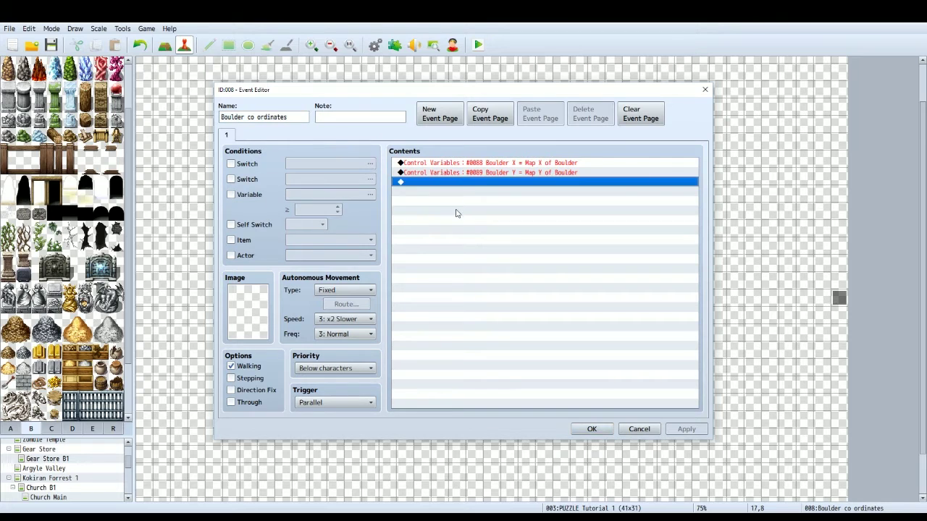
right_click(499, 164)
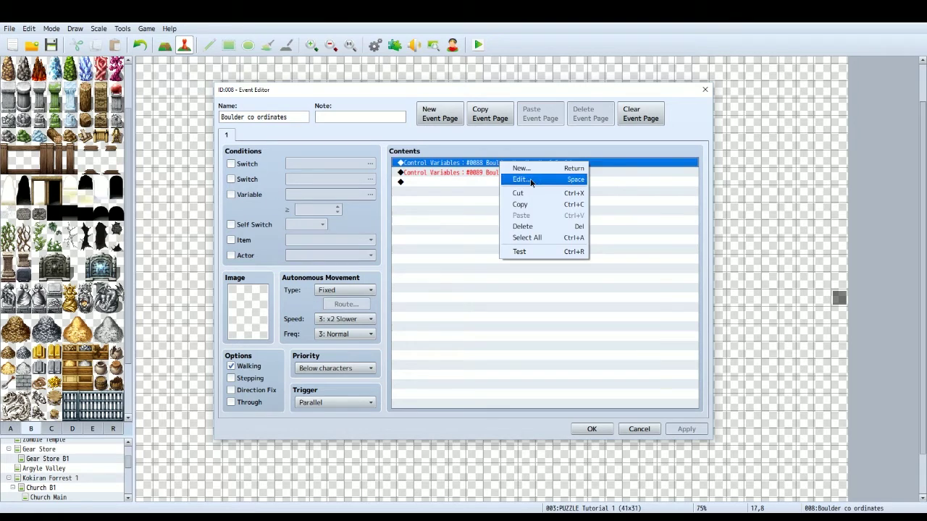
click(530, 180)
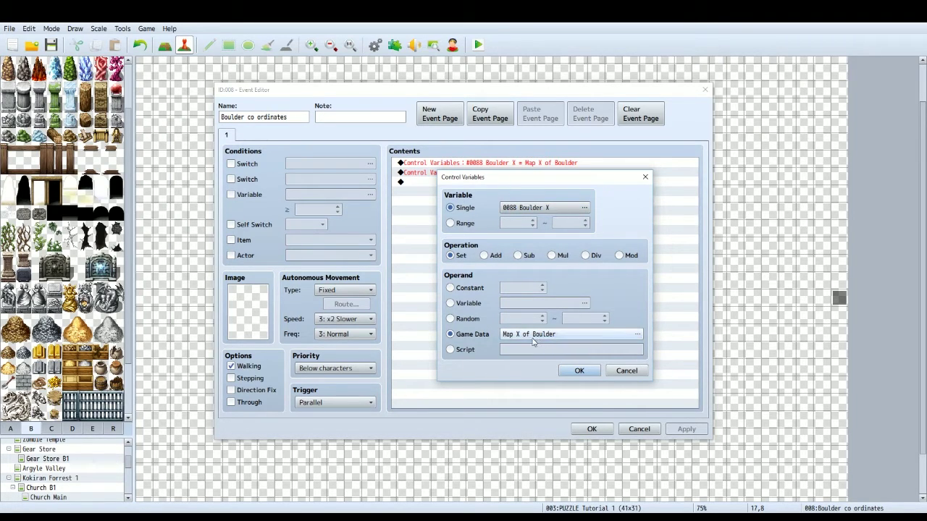
click(583, 208)
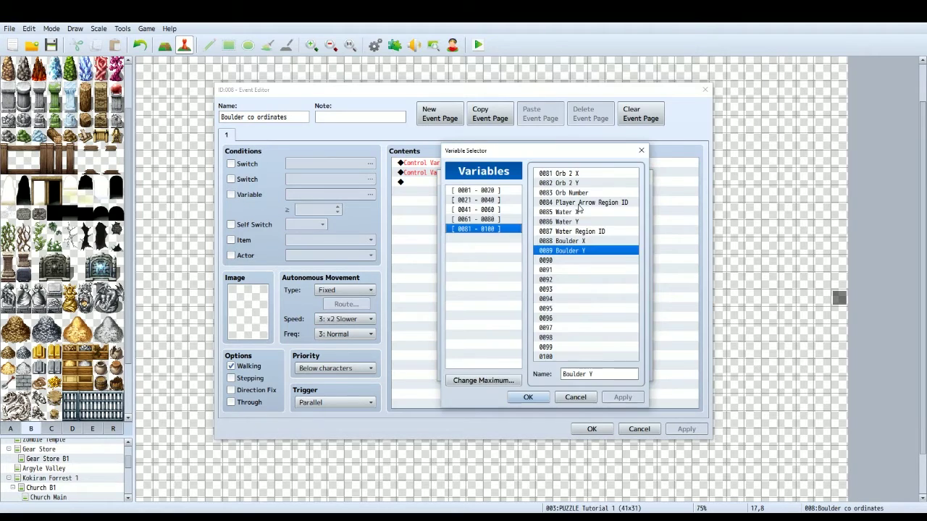
click(641, 150)
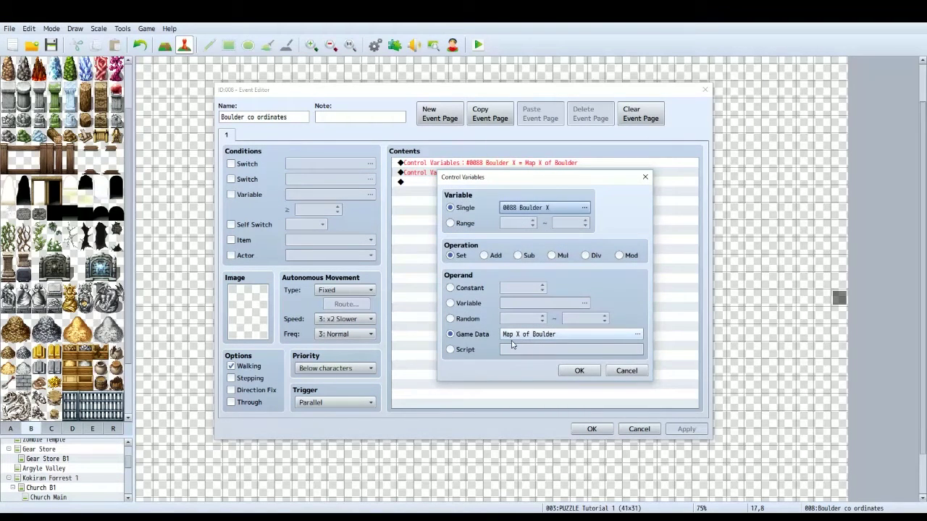
Examine the command's Game Data operand for the Boulder's Map X, check the Parallel trigger, and close the event
click(563, 337)
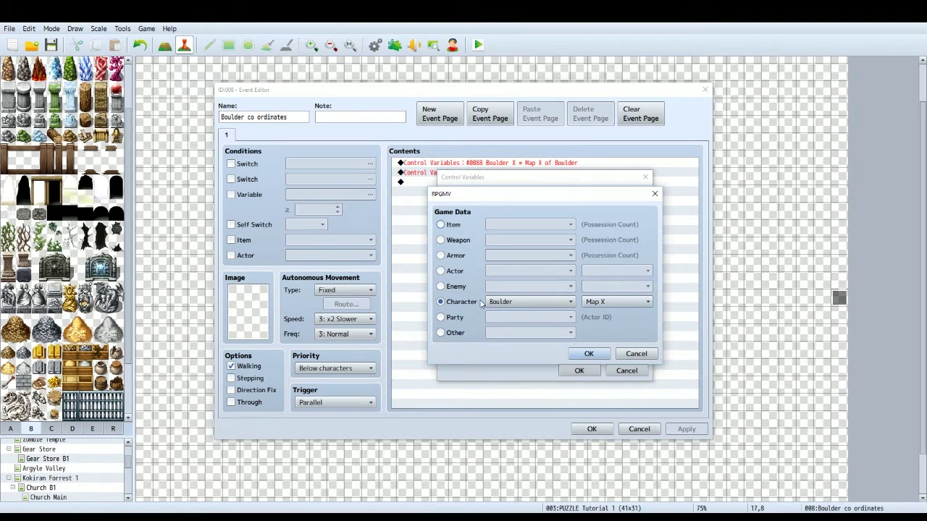
click(588, 353)
click(578, 370)
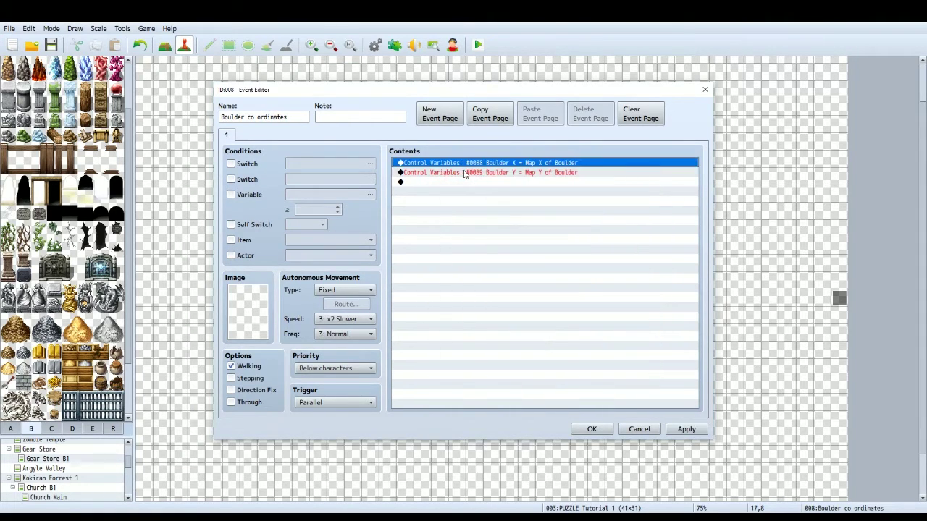
click(501, 182)
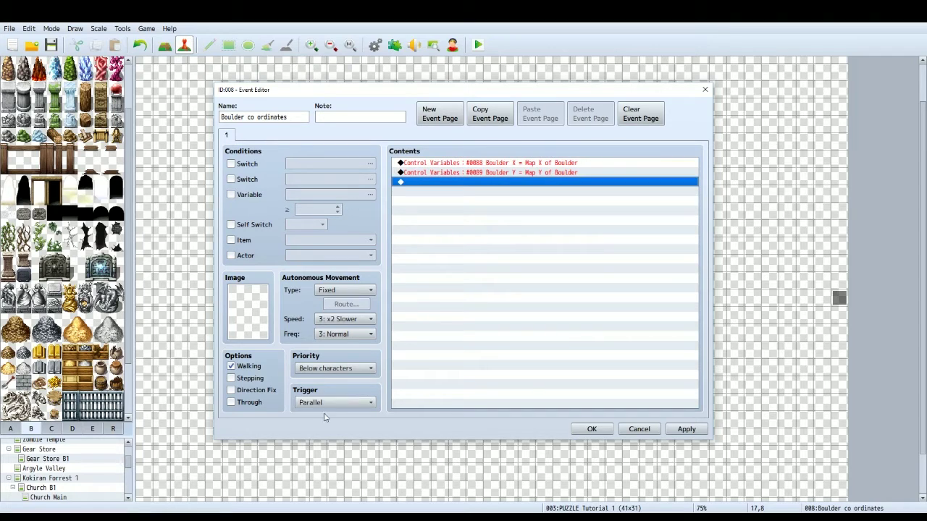
click(590, 429)
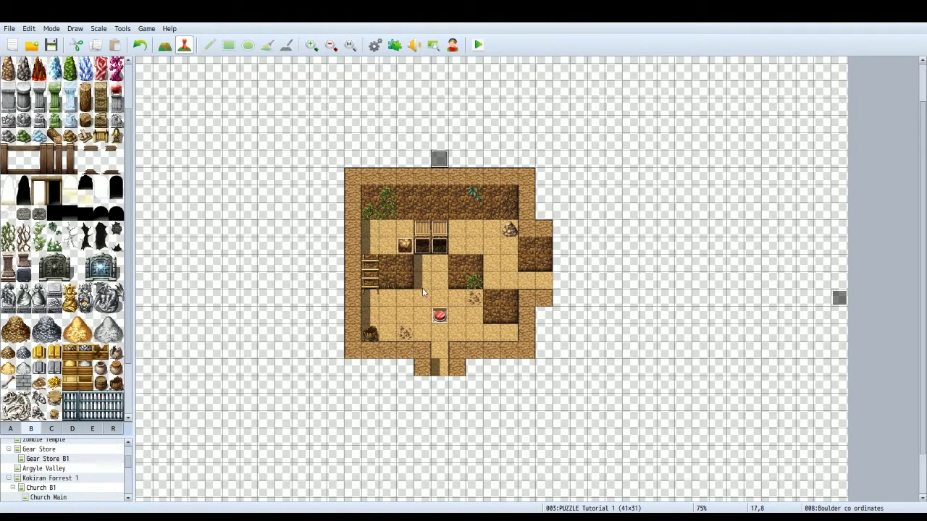
Reopen the red button's Switch event and compare the Boulder X and Player X conditional branches on page 1
double_click(442, 319)
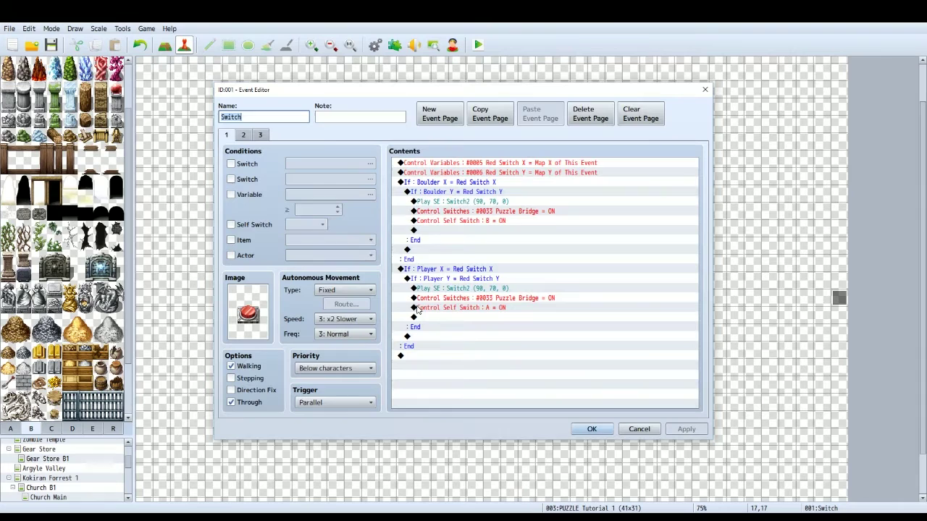
click(454, 192)
click(455, 185)
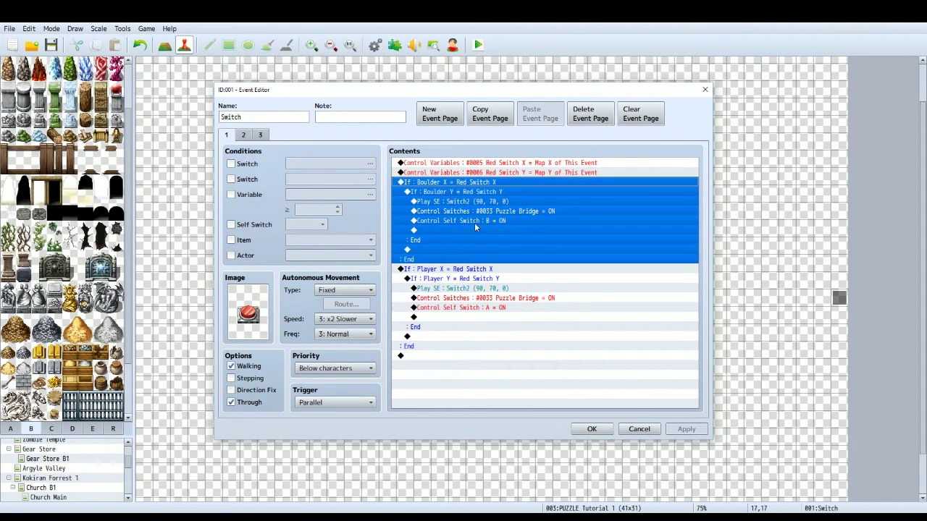
click(481, 269)
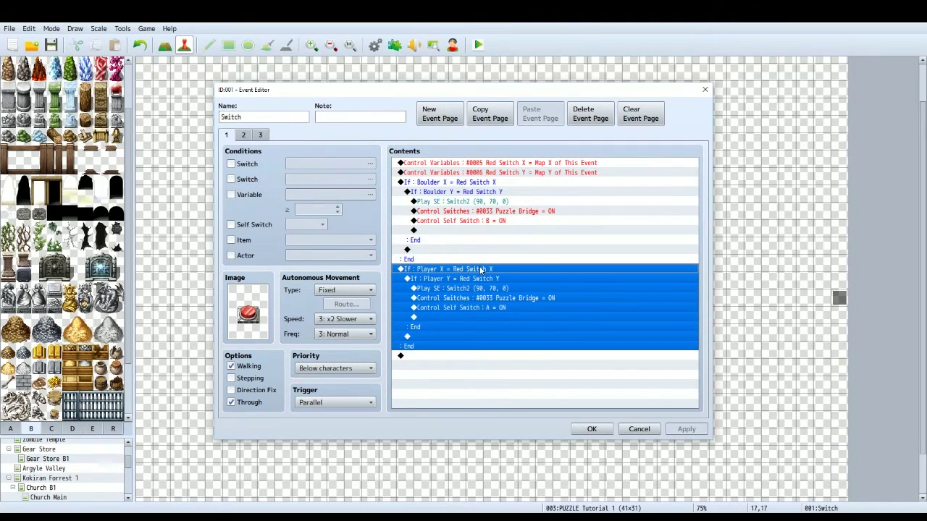
click(455, 183)
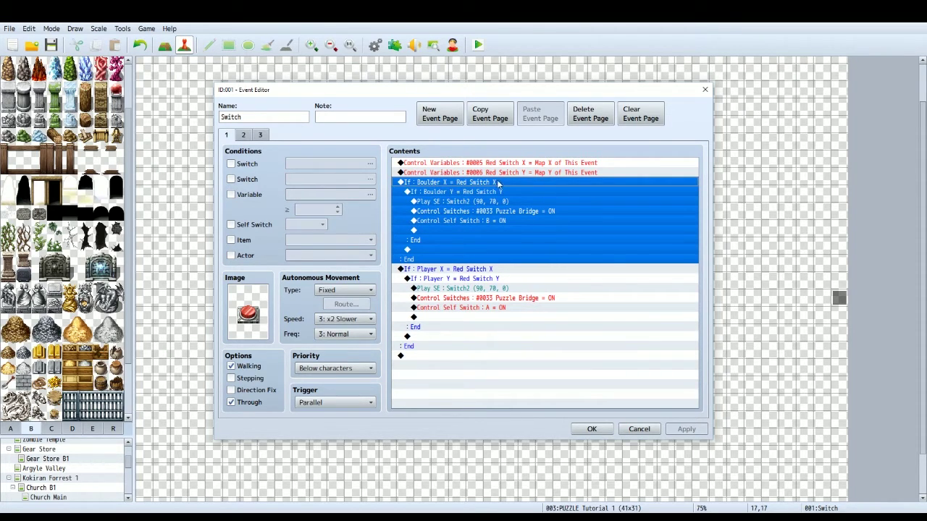
Examine the nested Boulder Y branch with its Switch2 sound, Puzzle Bridge ON and self switch B ON commands
click(475, 201)
click(472, 193)
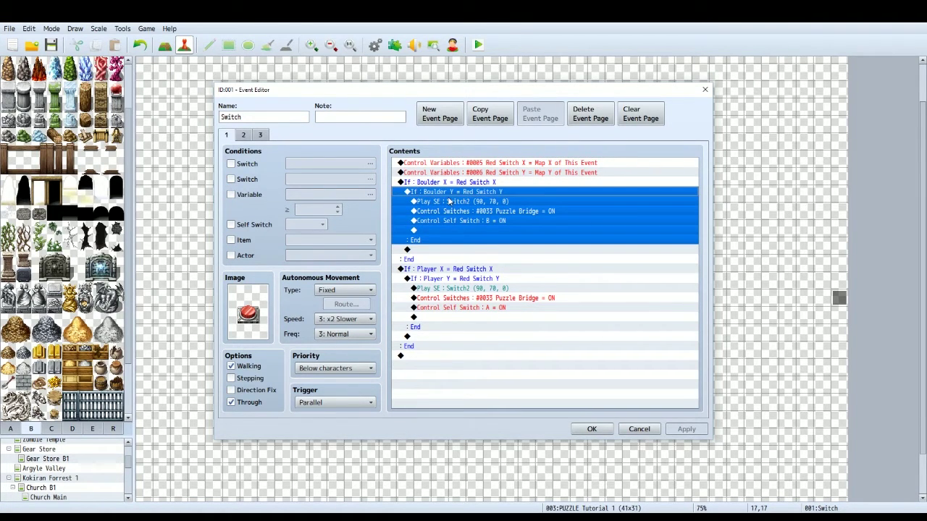
click(498, 201)
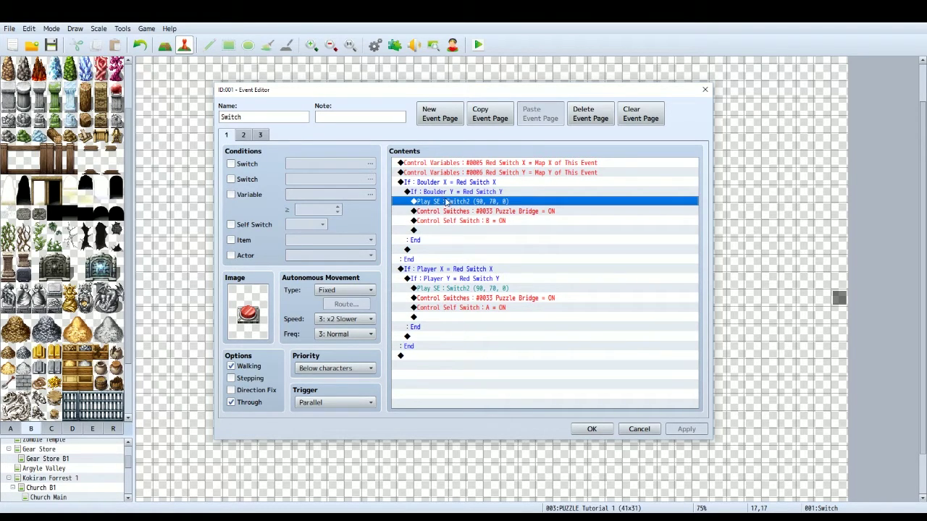
click(505, 211)
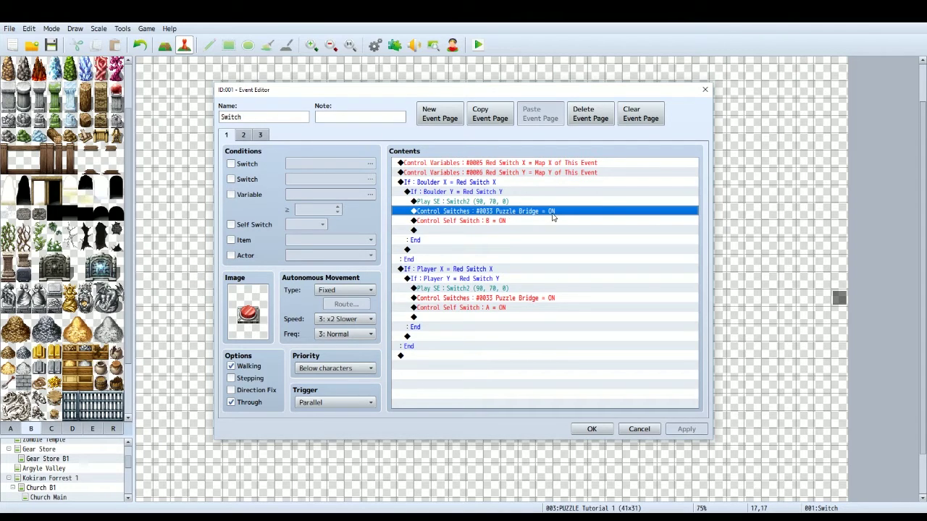
click(444, 222)
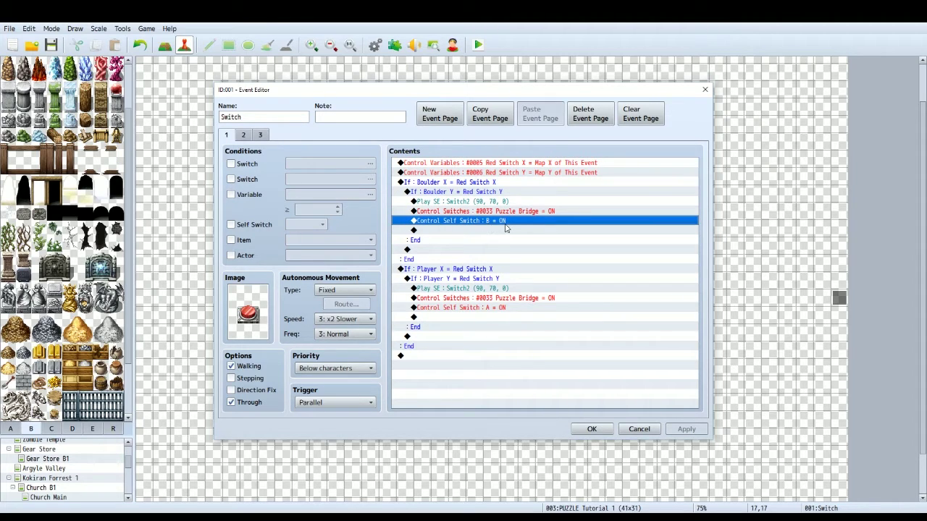
Enable the self switch B condition on page 3 of the Switch event
click(261, 136)
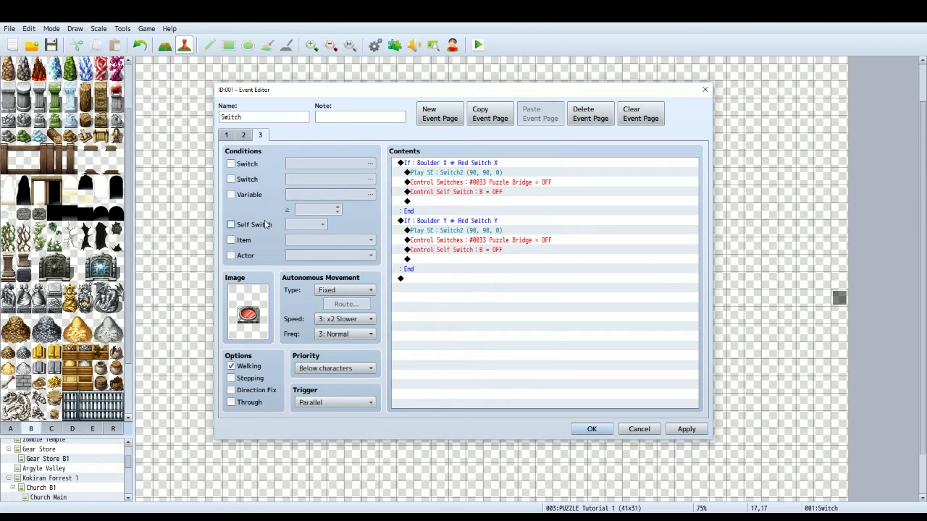
click(231, 224)
Compare the Player branches on page 2 under self switch A with the Boulder branches on page 3 under self switch B
click(243, 136)
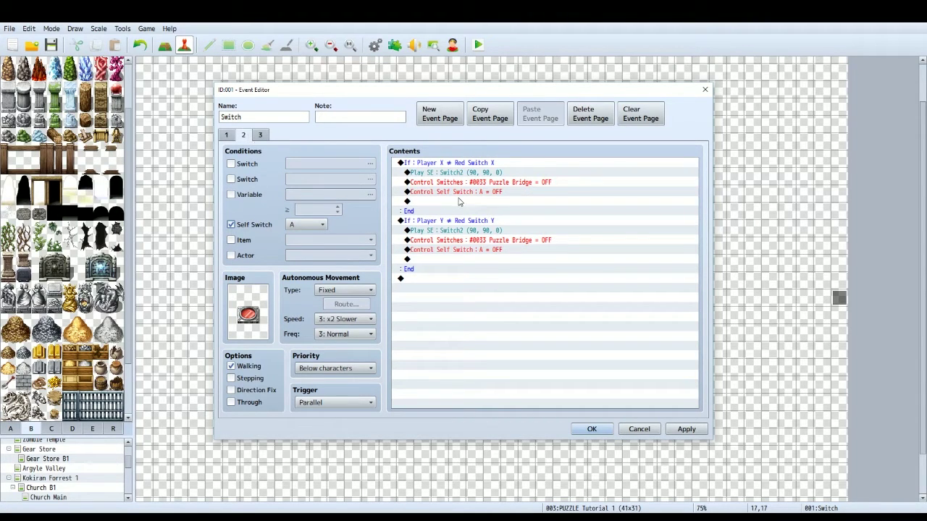
click(265, 137)
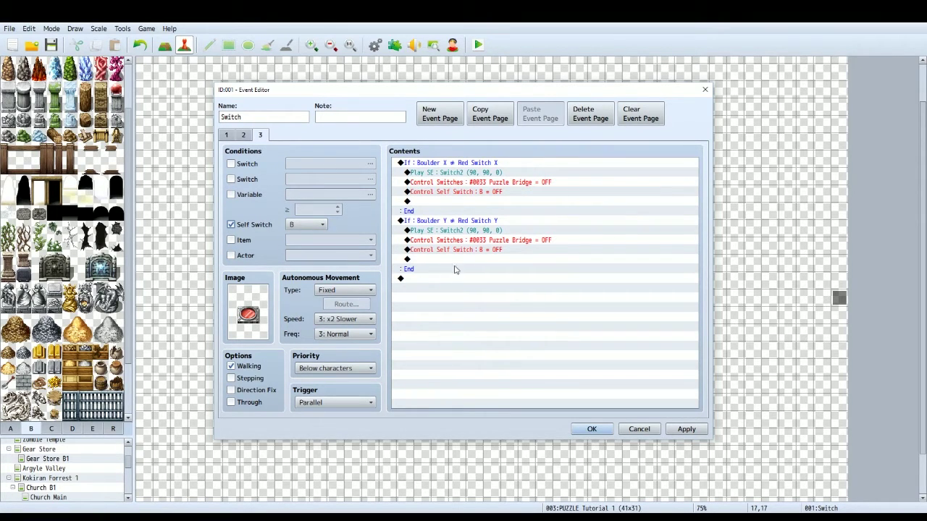
click(537, 286)
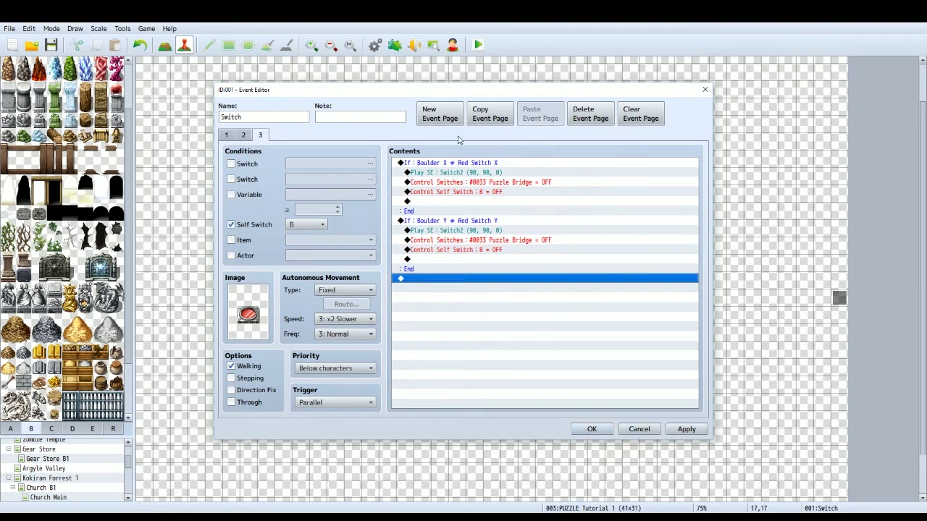
click(246, 136)
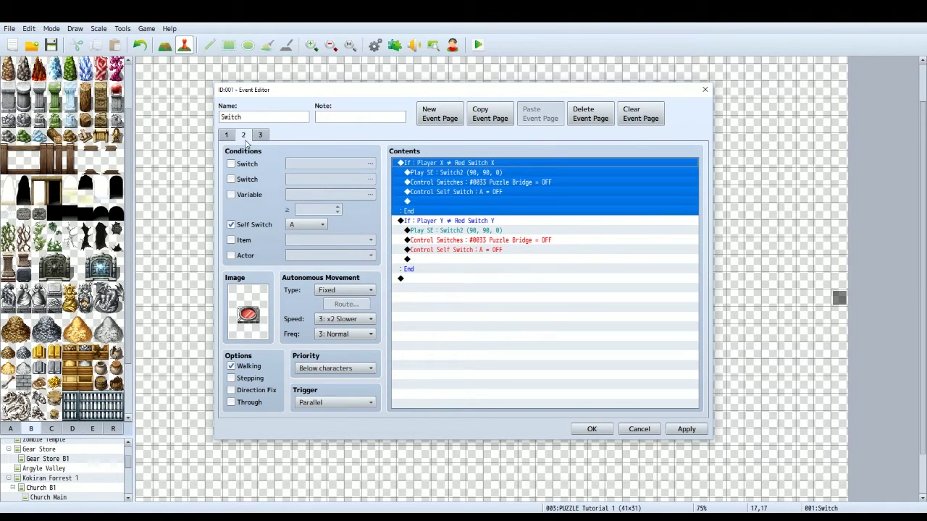
click(595, 278)
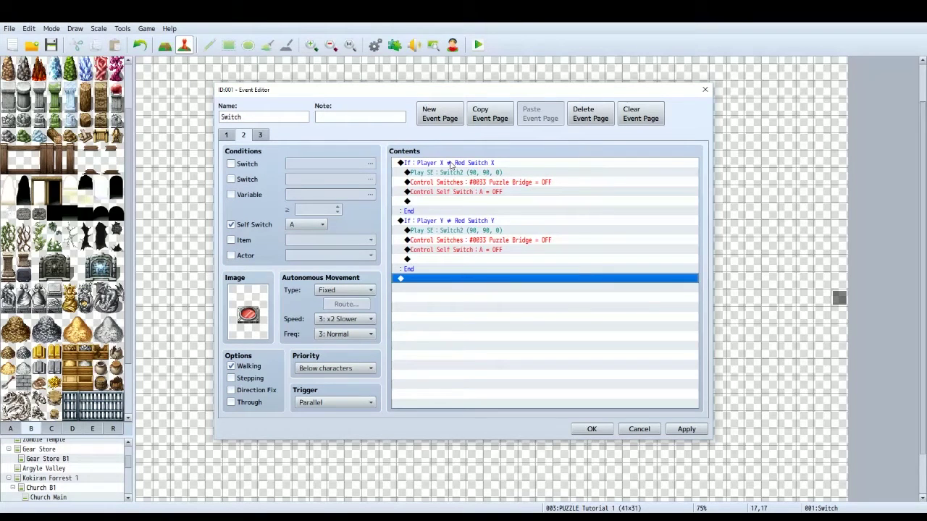
Examine page 3's branches for Boulder X and Boulder Y not matching the Red Switch coordinates
click(261, 135)
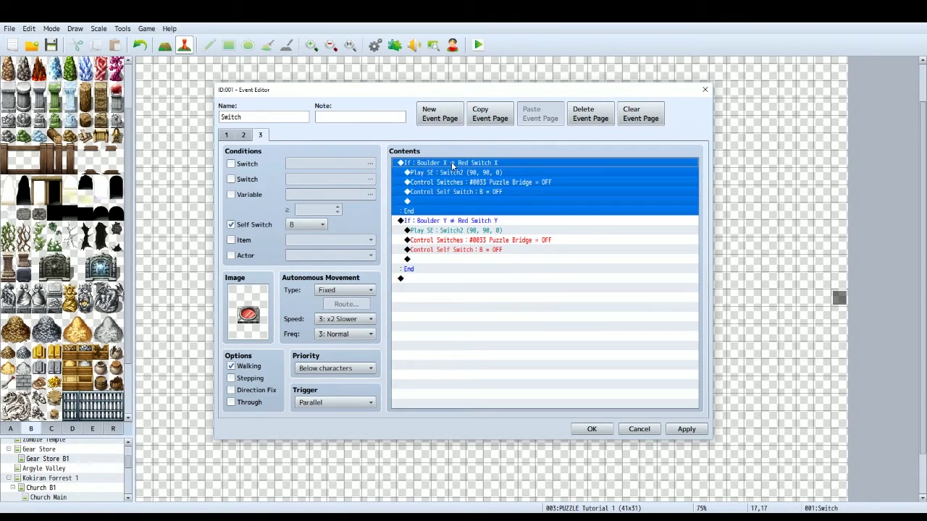
click(511, 281)
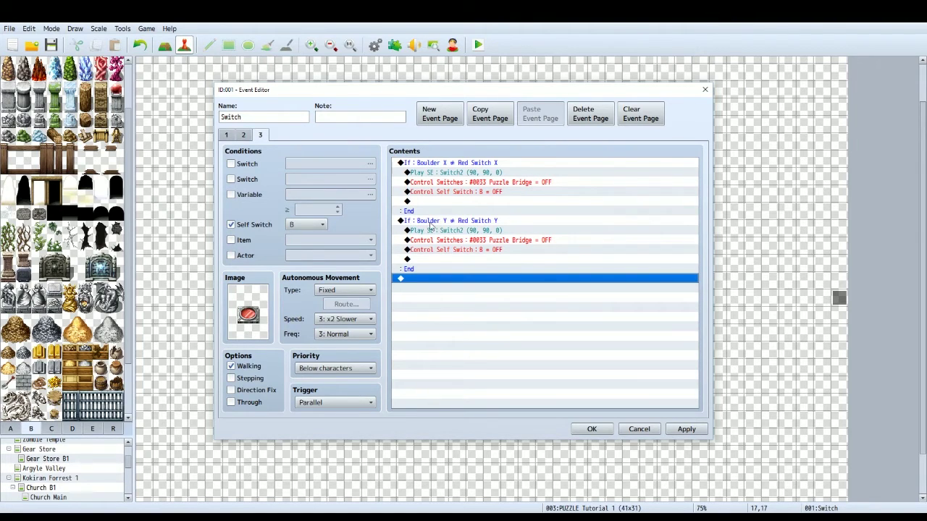
click(434, 223)
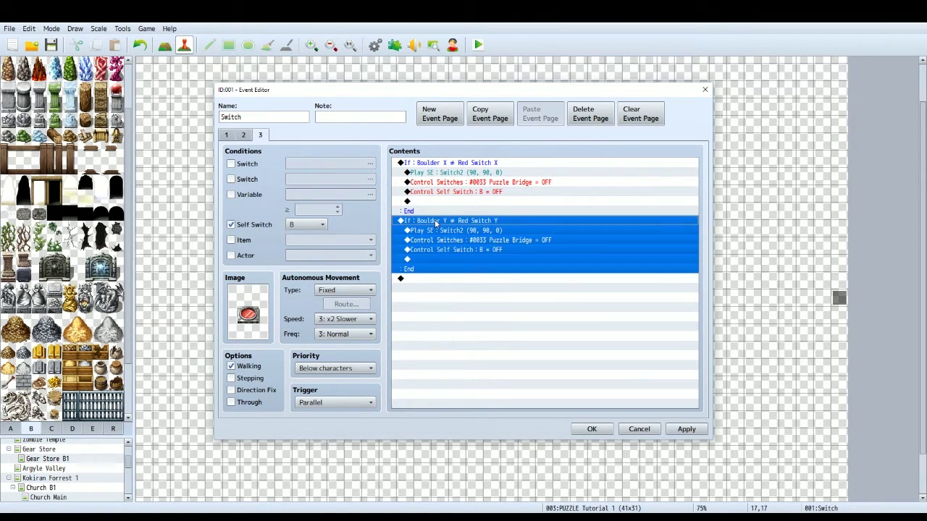
Review the Boulder X and Boulder Y branches on page 3 and save the Switch event
click(440, 164)
click(481, 278)
click(592, 429)
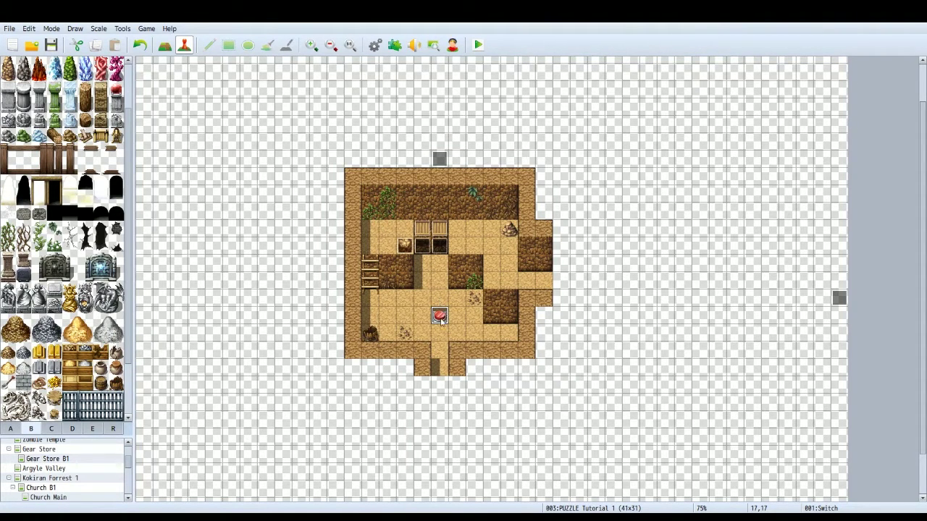
Save the game changes, start a playtest and continue from the saved game
click(478, 45)
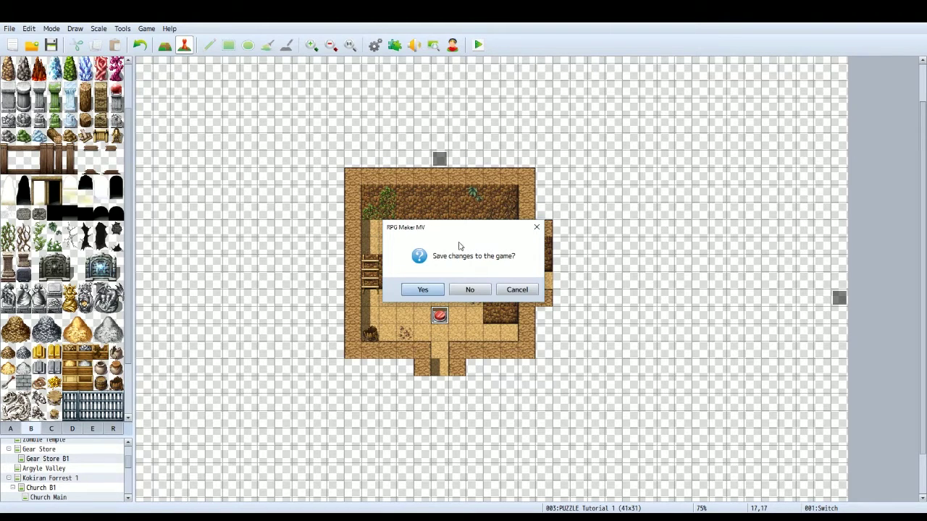
click(436, 291)
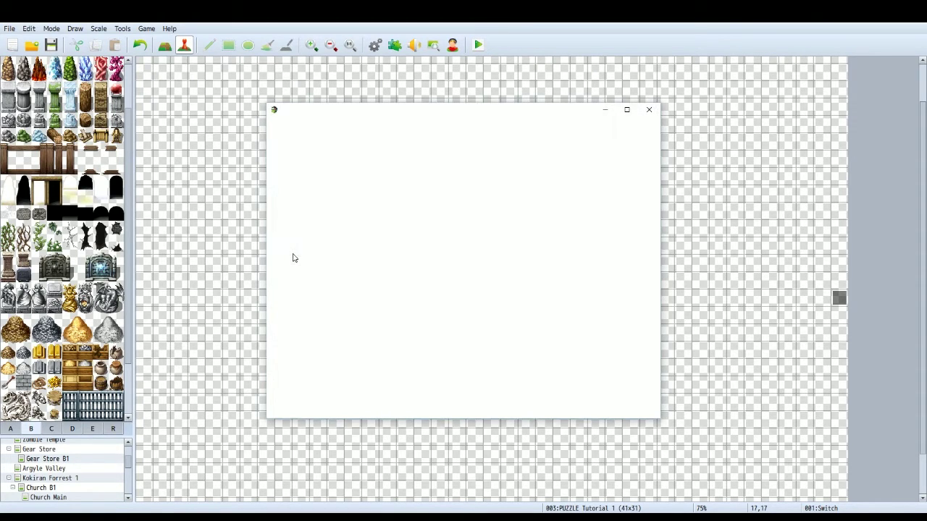
drag(364, 91, 358, 94)
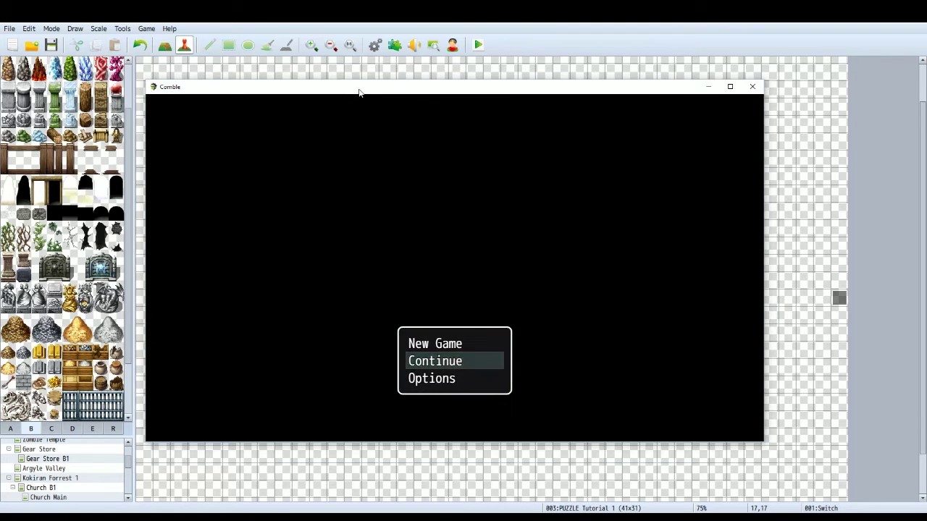
key(Return)
key(Return)
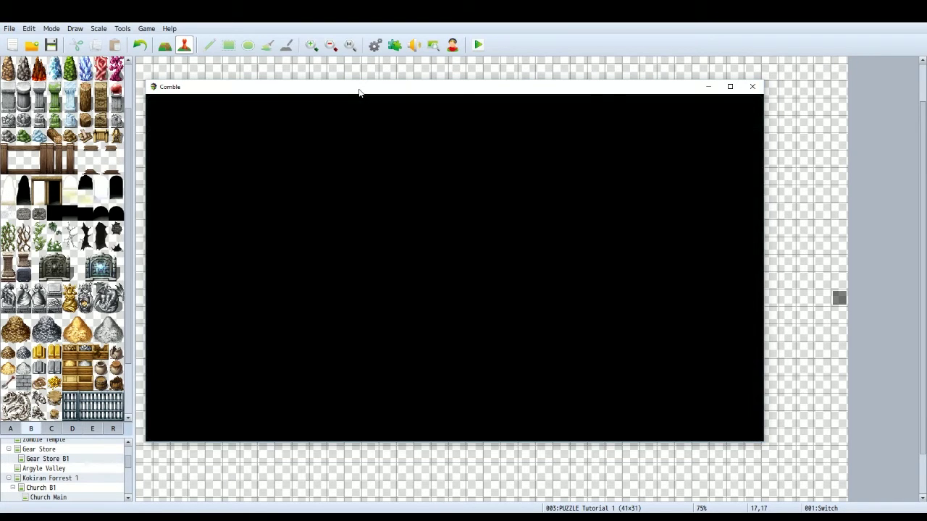
Walk the character around the red button, onto it and off again to test the bridge trigger
key(Left)
key(Up)
key(Up)
key(Up)
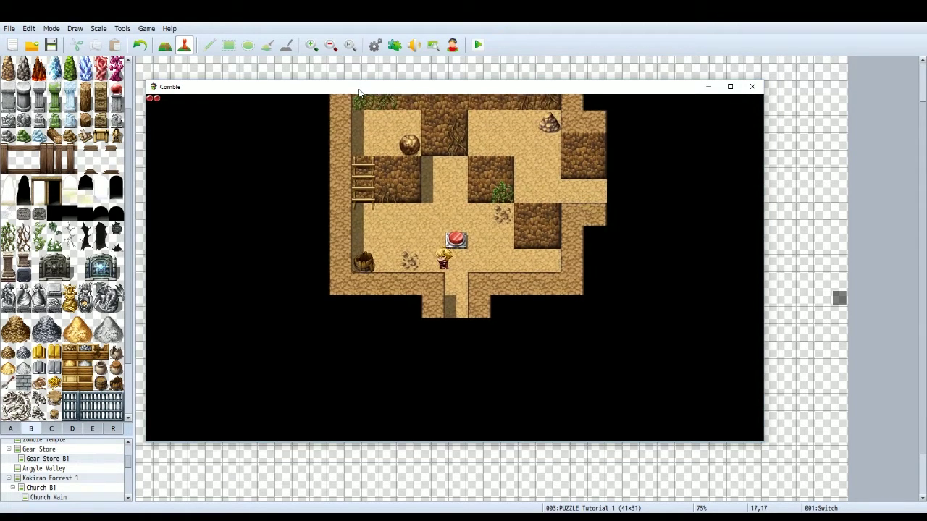
key(Up)
key(Right)
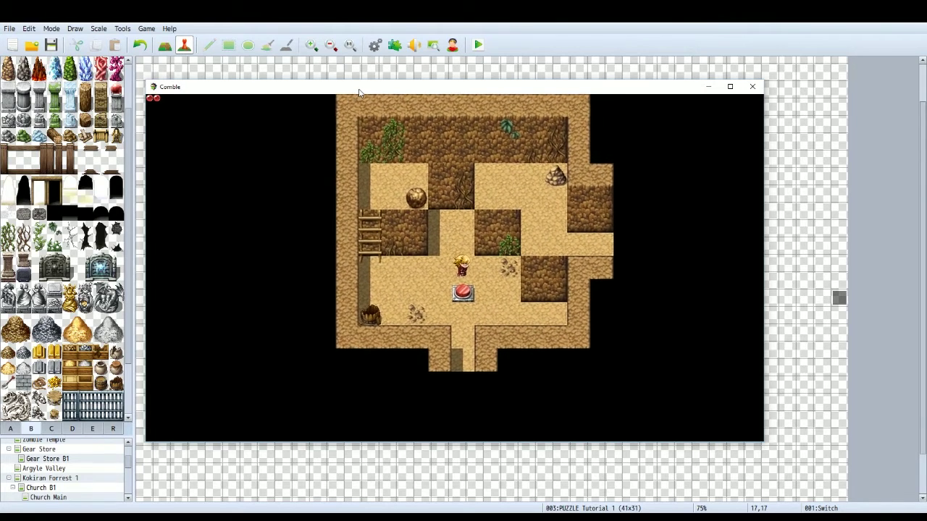
key(Down)
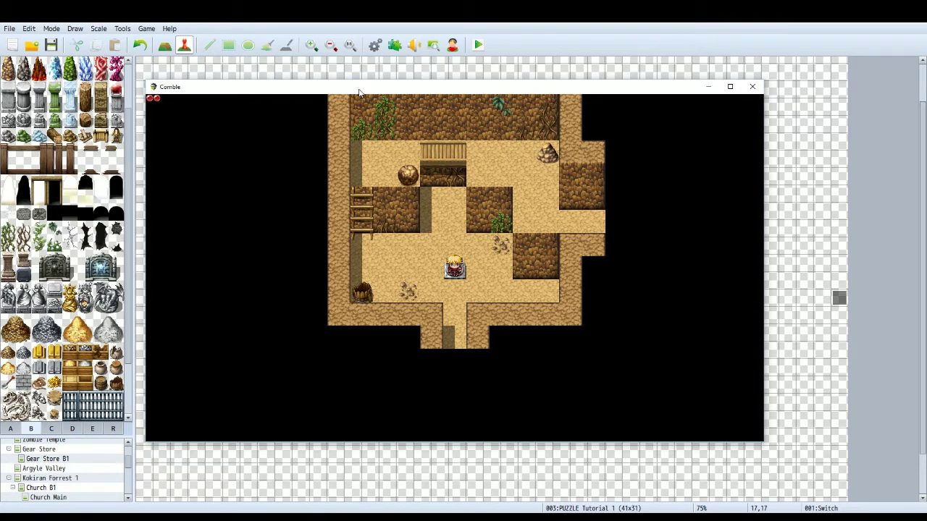
key(Left)
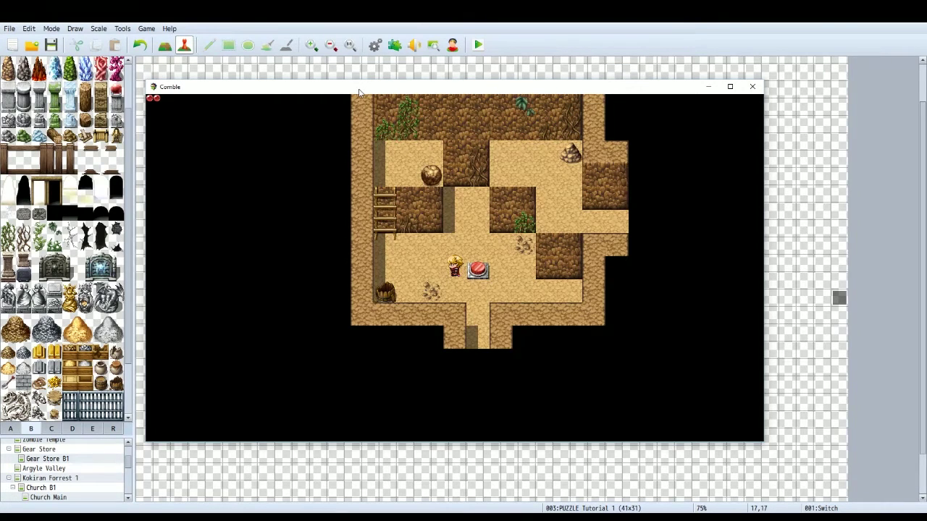
Climb the ladder to the upper ledge and push the boulder down to the lower floor
key(Left)
key(Left)
key(Left)
key(Up)
key(Up)
key(Up)
key(Up)
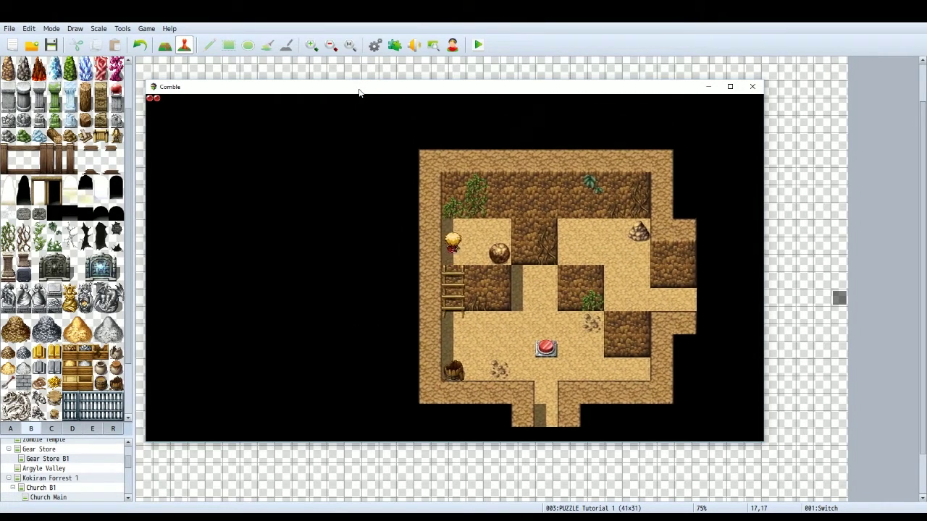
key(Right)
key(Right)
key(Down)
key(Left)
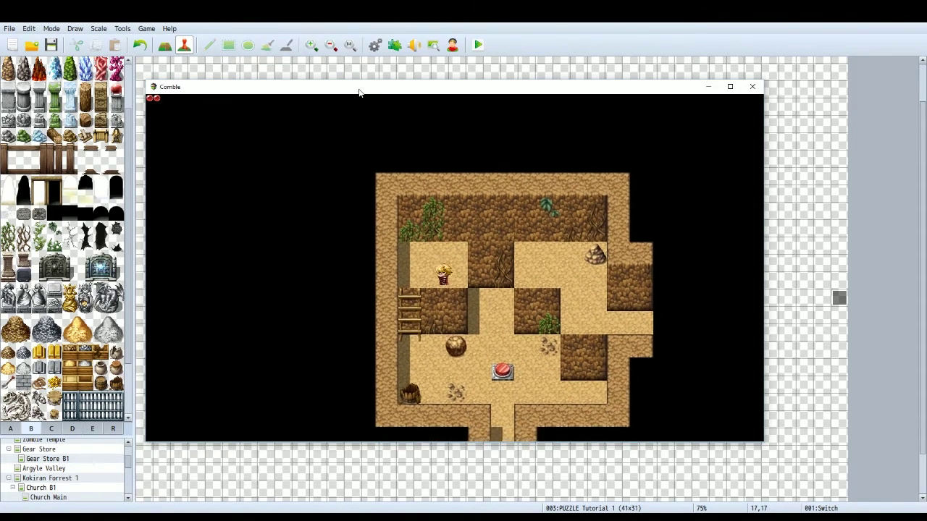
Return to the lower floor and push the boulder east, then south onto the red button
key(Down)
key(Down)
key(Down)
key(Down)
key(Right)
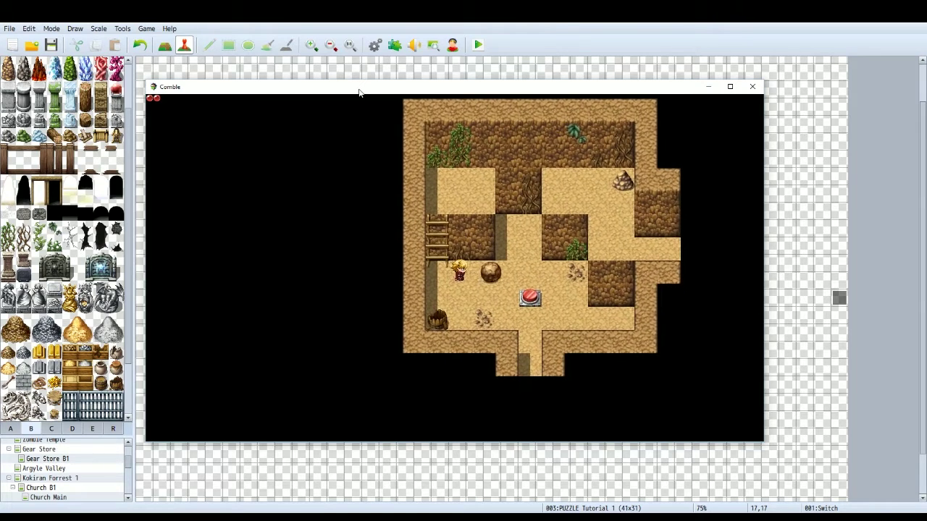
key(Right)
key(Up)
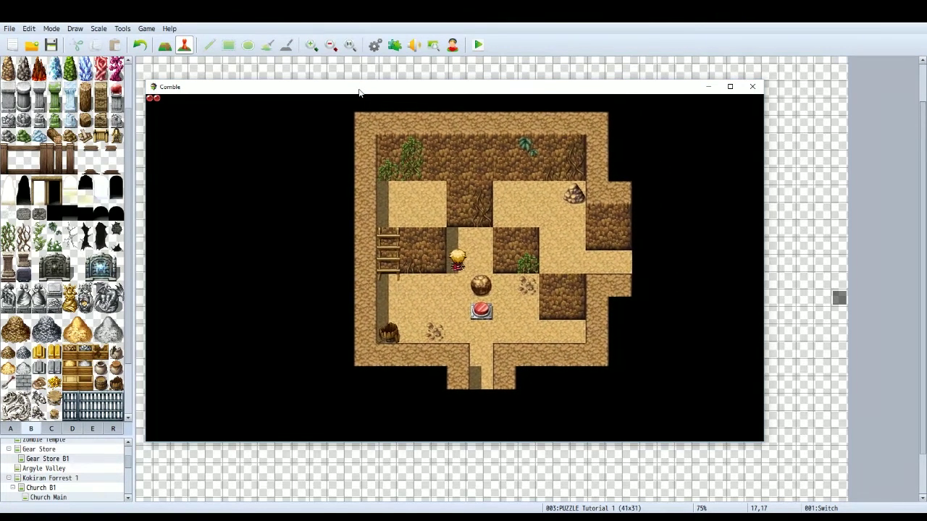
key(Right)
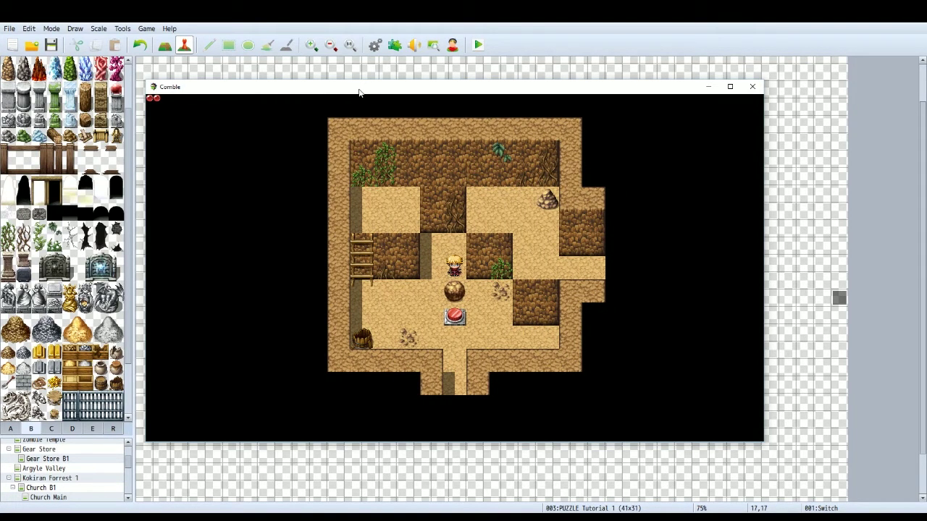
key(Left)
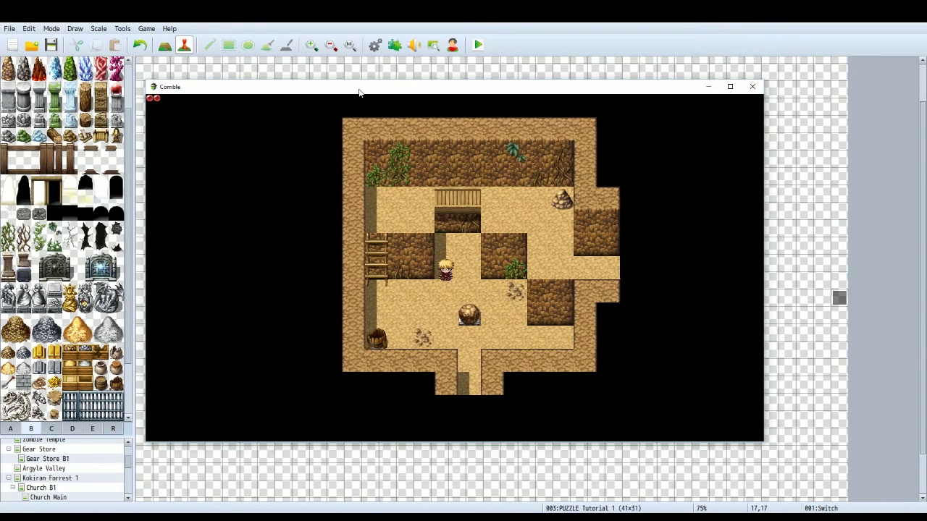
Walk away from the boulder on the button and climb the ladder to the upper ledge
key(Down)
key(Down)
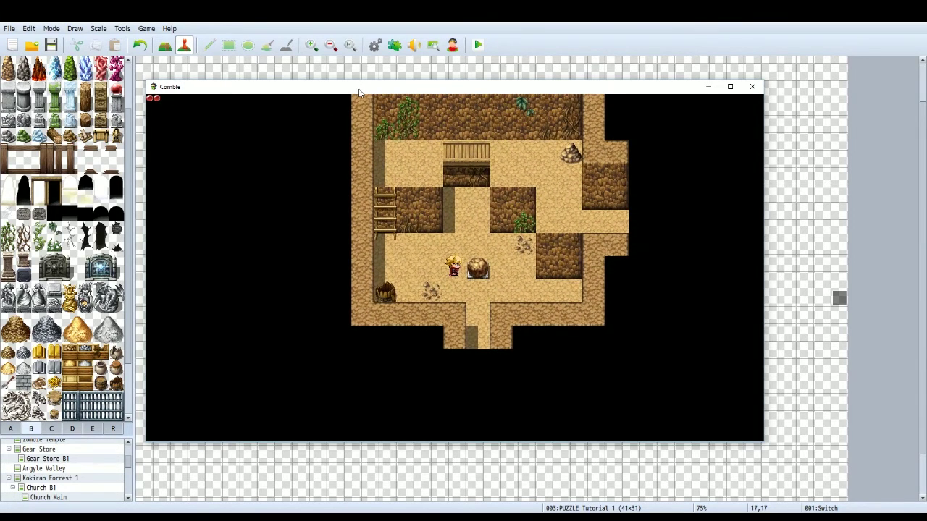
key(Left)
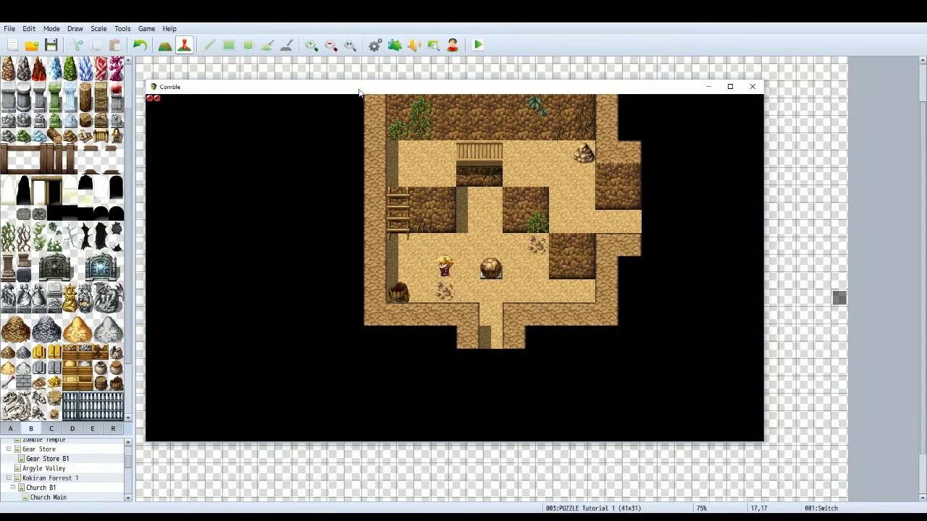
key(Left)
key(Left)
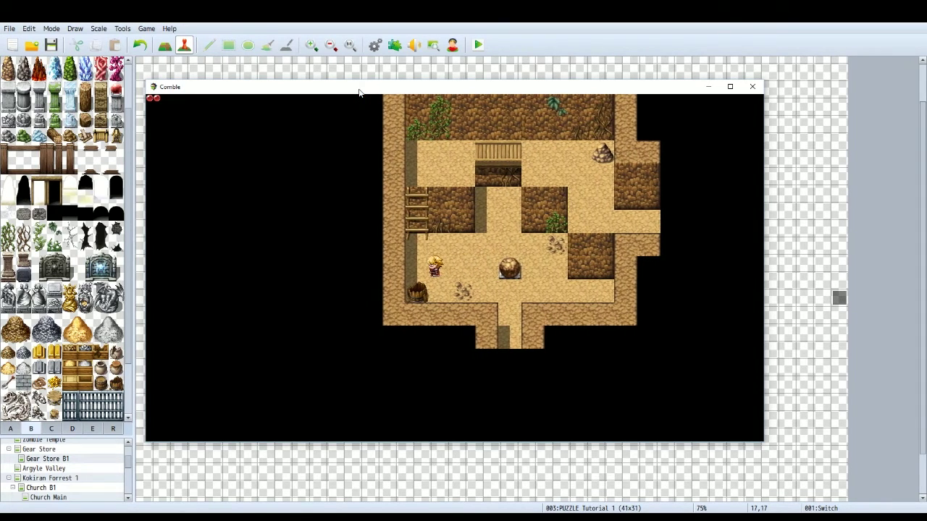
key(Up)
key(Up)
key(Up)
key(Up)
key(Up)
Cross the bridge eastward to the far side of the gap
key(Right)
key(Right)
key(Right)
key(Right)
key(Right)
key(Right)
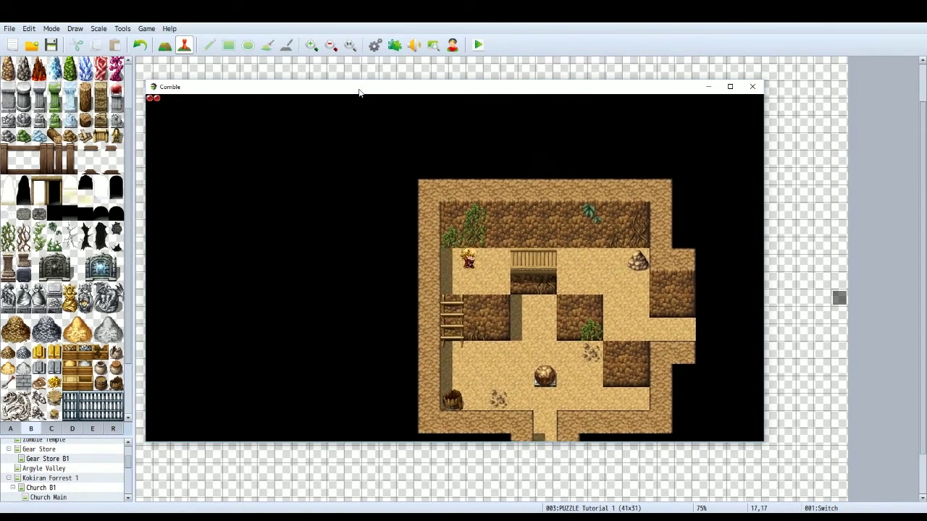
key(Down)
key(Right)
key(Right)
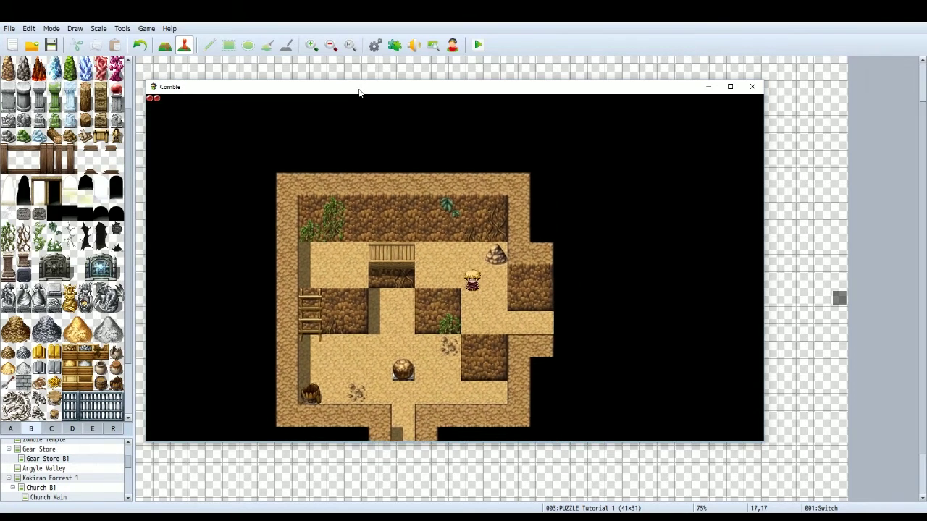
Walk to the eastern passage and back toward the bridge, and end the playtest
key(Down)
key(Down)
key(Right)
key(Left)
key(Left)
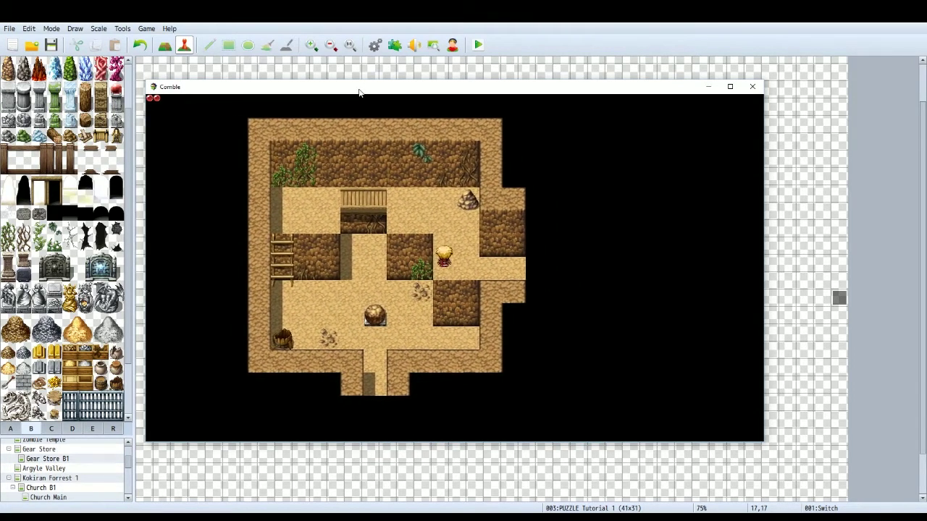
key(Up)
key(Up)
key(Left)
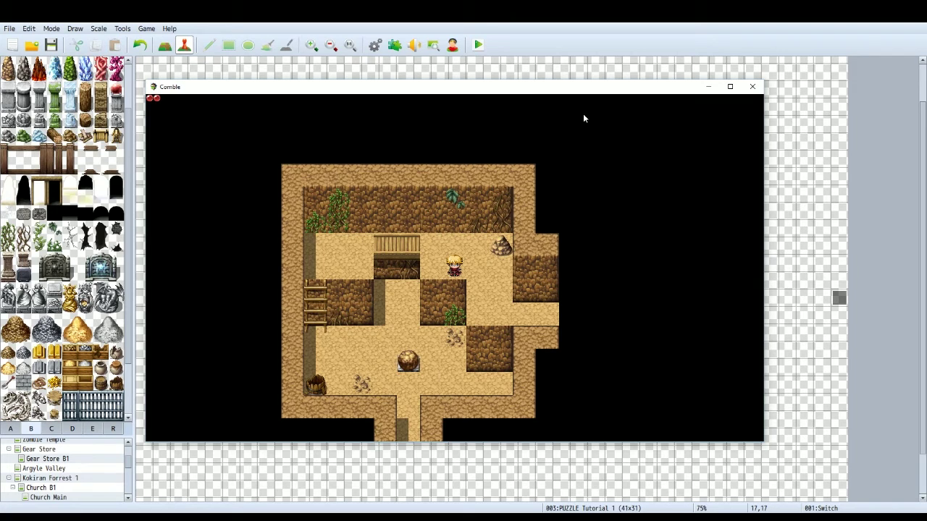
click(752, 86)
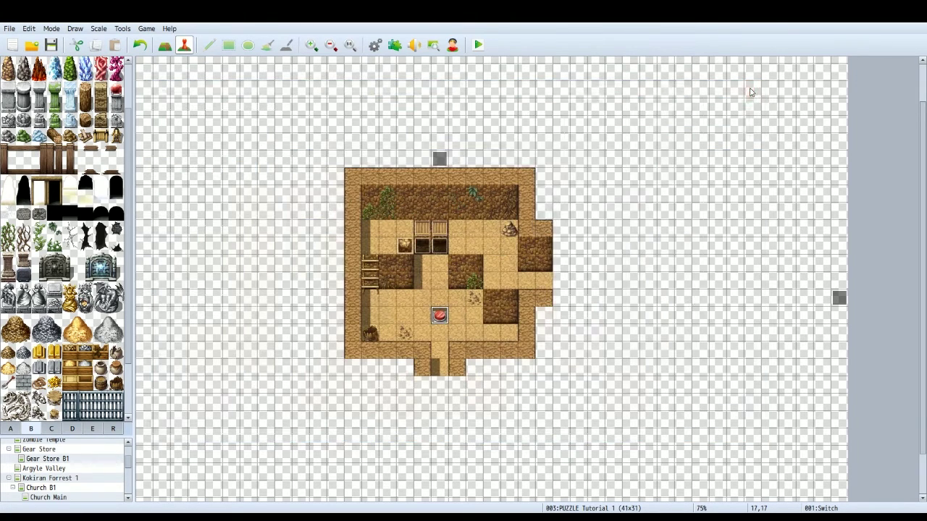